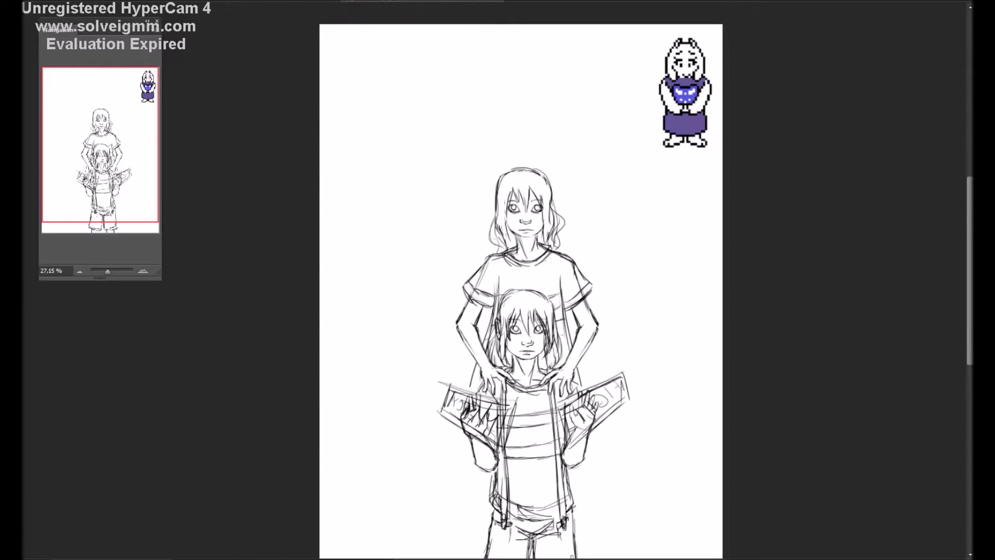
# Step: Sketch a round head with a vertical centre guide and curved guidelines in the blank area beside the two figures
pyautogui.scroll(3, 518, 280)
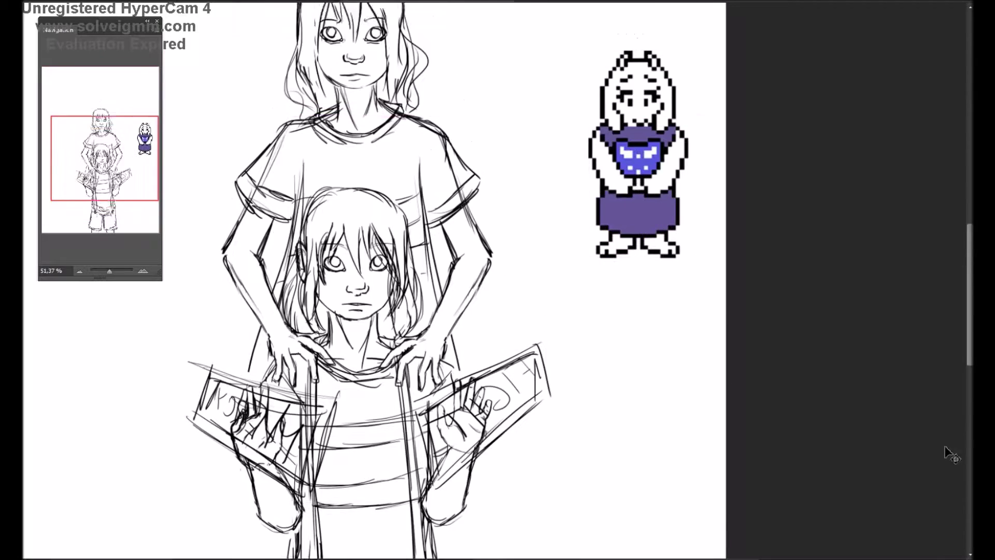
pyautogui.moveTo(601, 207); pyautogui.dragTo(602, 300)
pyautogui.moveTo(575, 272); pyautogui.dragTo(629, 283)
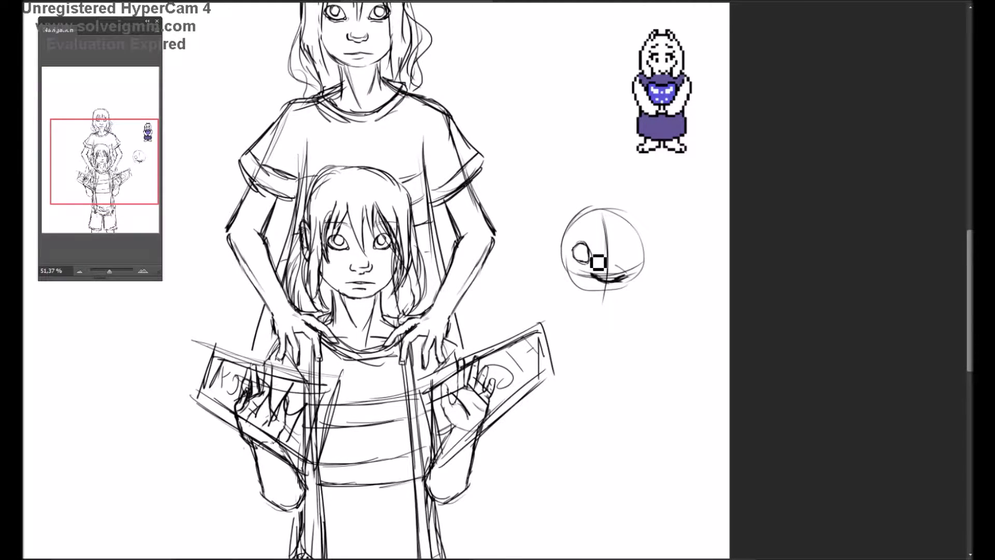
# Step: Draw the goat character's head over the guides, with two curved horns, long drooping ears, a nose and a fanged mouth
pyautogui.scroll(2, 602, 266)
pyautogui.moveTo(588, 369); pyautogui.dragTo(596, 363)
pyautogui.moveTo(518, 358); pyautogui.dragTo(523, 353)
pyautogui.moveTo(604, 326); pyautogui.dragTo(601, 280)
pyautogui.moveTo(512, 326); pyautogui.dragTo(539, 270)
pyautogui.moveTo(614, 311); pyautogui.dragTo(640, 352)
pyautogui.moveTo(629, 362); pyautogui.dragTo(614, 441)
pyautogui.scroll(-1, 523, 313)
pyautogui.rightClick(596, 412)
pyautogui.press('Escape')
pyautogui.press('r')
pyautogui.moveTo(569, 417)
pyautogui.mouseDown()
pyautogui.moveTo(631, 203)
pyautogui.moveTo(591, 265)
pyautogui.moveTo(619, 107)
pyautogui.moveTo(606, 171)
pyautogui.mouseUp()
pyautogui.scroll(2, 612, 233)
pyautogui.scroll(-1, 553, 371)
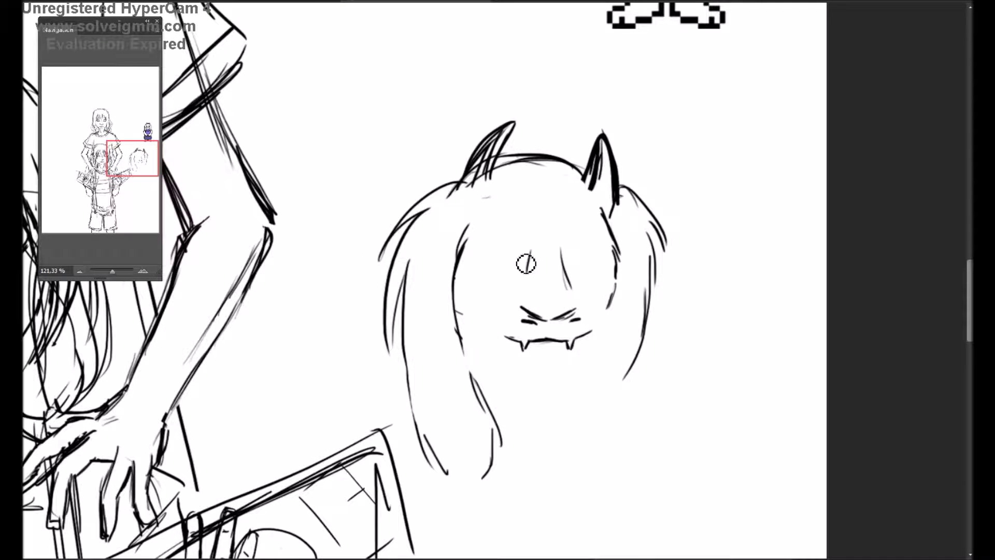
# Step: Draw the goat's two round eyes above the muzzle, then undo them along with the earlier head lines
pyautogui.moveTo(515, 233); pyautogui.dragTo(511, 235)
pyautogui.scroll(2, 531, 213)
pyautogui.hotkey('ctrl', 'z')
pyautogui.scroll(-1, 530, 212)
pyautogui.moveTo(422, 223)
pyautogui.mouseDown()
pyautogui.moveTo(439, 251)
pyautogui.moveTo(420, 224)
pyautogui.mouseUp()
pyautogui.moveTo(559, 233); pyautogui.dragTo(549, 234)
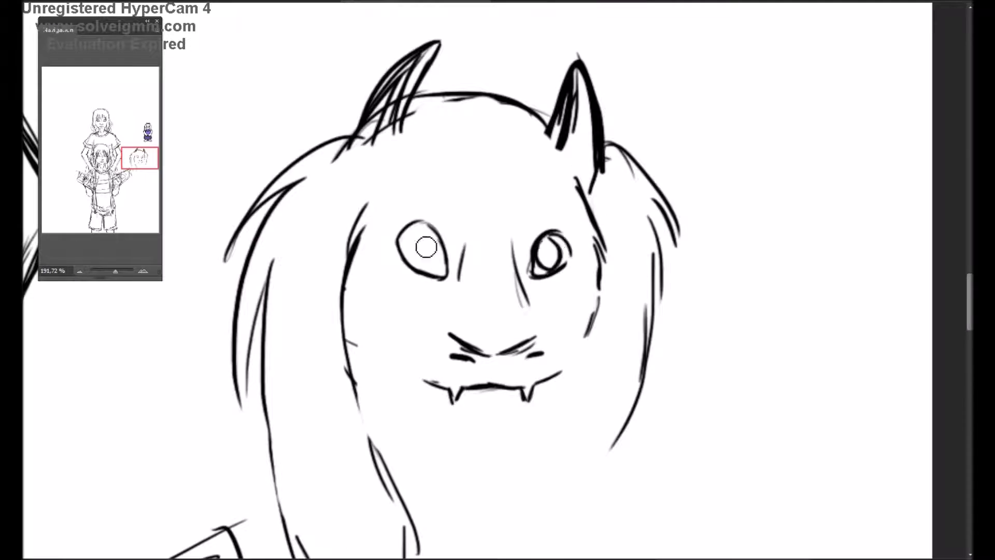
pyautogui.scroll(-3, 426, 247)
pyautogui.hotkey('ctrl', 'alt', 'z')
pyautogui.hotkey('ctrl', 'alt', 'z')
pyautogui.hotkey('ctrl', 'alt', 'z')
# Step: Rough out the goat head again with horns, long ears and an upper muzzle line, moving the sprite reference beside it
pyautogui.moveTo(498, 295)
pyautogui.mouseDown()
pyautogui.moveTo(484, 329)
pyautogui.moveTo(499, 350)
pyautogui.moveTo(581, 207)
pyautogui.moveTo(498, 252)
pyautogui.mouseUp()
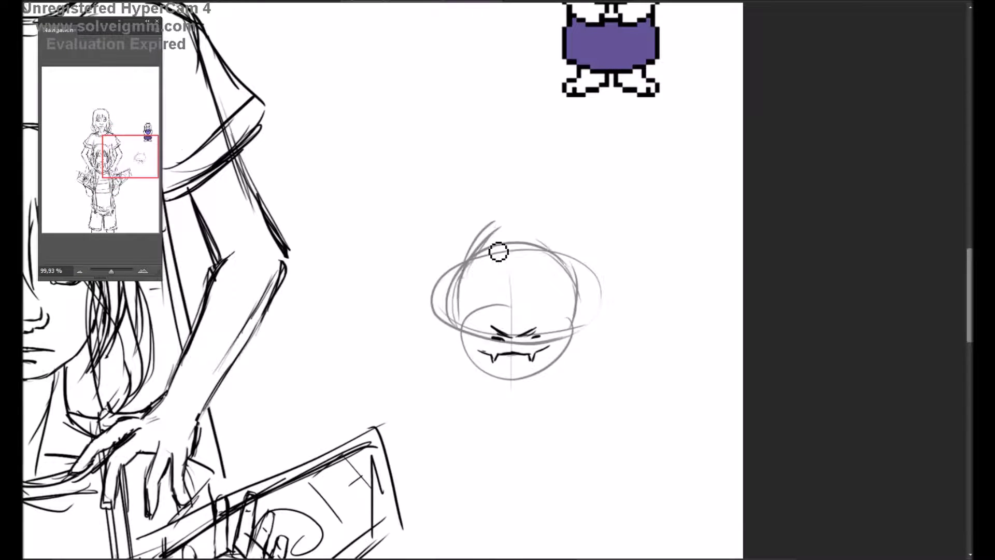
pyautogui.moveTo(435, 280); pyautogui.dragTo(456, 438)
pyautogui.moveTo(598, 281); pyautogui.dragTo(560, 434)
pyautogui.scroll(-2, 518, 337)
pyautogui.scroll(1, 518, 337)
pyautogui.moveTo(613, 100); pyautogui.dragTo(661, 311)
pyautogui.scroll(3, 518, 337)
pyautogui.moveTo(430, 331); pyautogui.dragTo(534, 329)
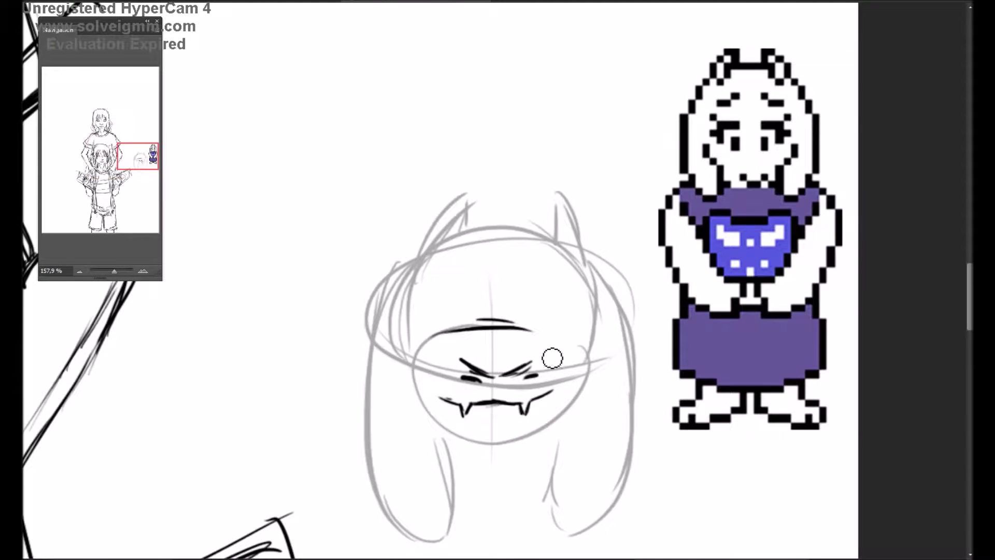
# Step: Line the goat's front-view head over the rough with lashed eyes, horns and furry ears, then add the shoulder contours
pyautogui.moveTo(496, 282)
pyautogui.mouseDown()
pyautogui.moveTo(455, 218)
pyautogui.moveTo(473, 224)
pyautogui.moveTo(417, 317)
pyautogui.moveTo(596, 333)
pyautogui.moveTo(606, 414)
pyautogui.mouseUp()
pyautogui.scroll(-2, 596, 332)
pyautogui.moveTo(451, 370); pyautogui.dragTo(437, 423)
pyautogui.moveTo(667, 291); pyautogui.dragTo(705, 355)
pyautogui.scroll(-2, 705, 318)
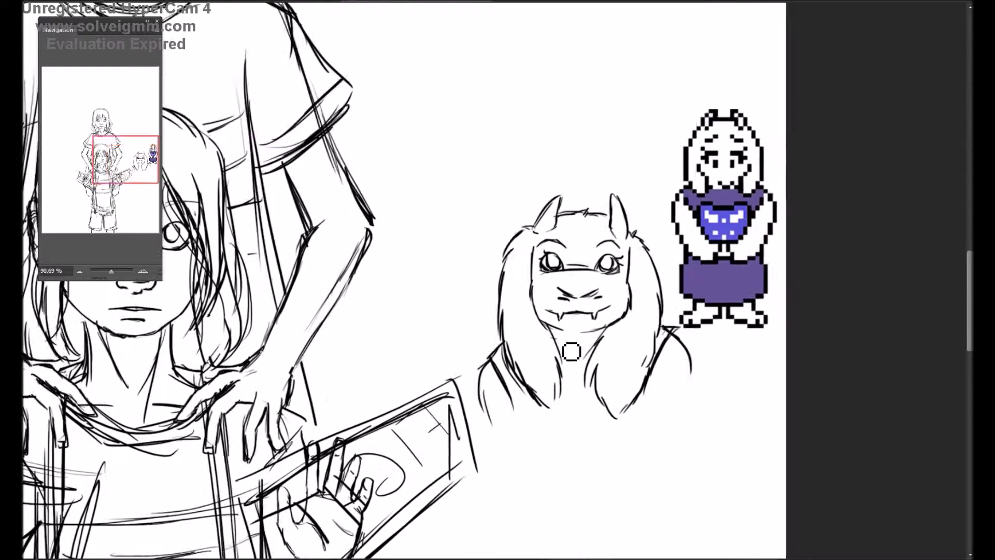
pyautogui.moveTo(689, 238); pyautogui.dragTo(650, 399)
pyautogui.moveTo(629, 293); pyautogui.dragTo(582, 450)
# Step: Undo the ear and shoulder outlines and draw a short centre line on the neck below the chin
pyautogui.hotkey('ctrl', 'z')
pyautogui.hotkey('ctrl', 'z')
pyautogui.hotkey('ctrl', 'z')
pyautogui.hotkey('ctrl', 'z')
pyautogui.scroll(2, 618, 226)
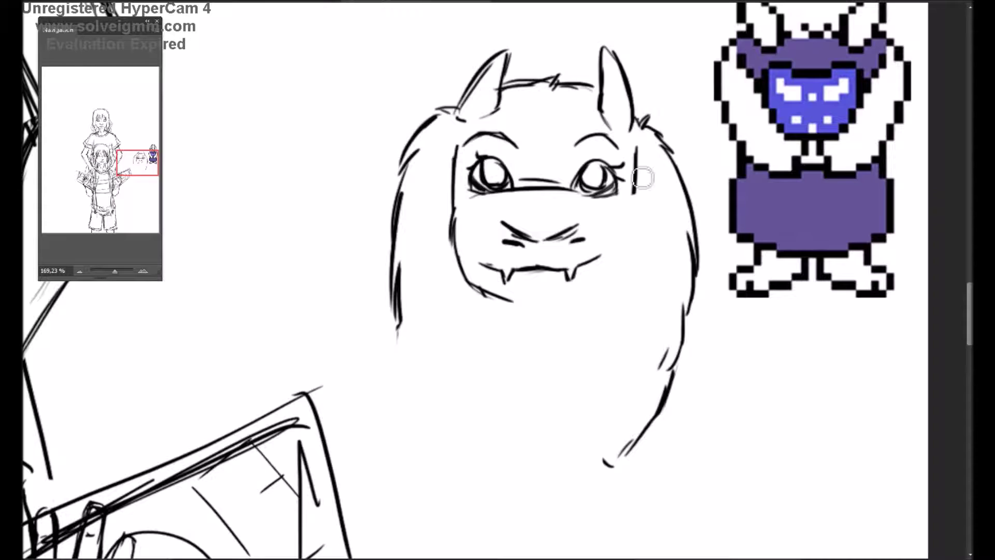
pyautogui.hotkey('ctrl', 'z')
pyautogui.hotkey('ctrl', 'z')
pyautogui.hotkey('ctrl', 'z')
pyautogui.scroll(-1, 444, 318)
pyautogui.moveTo(545, 323); pyautogui.dragTo(534, 369)
pyautogui.scroll(-2, 552, 360)
# Step: Create a new layer and rough in the goat's neck, shoulders and torso below the head
pyautogui.hotkey('ctrl', 'shift', 'n')
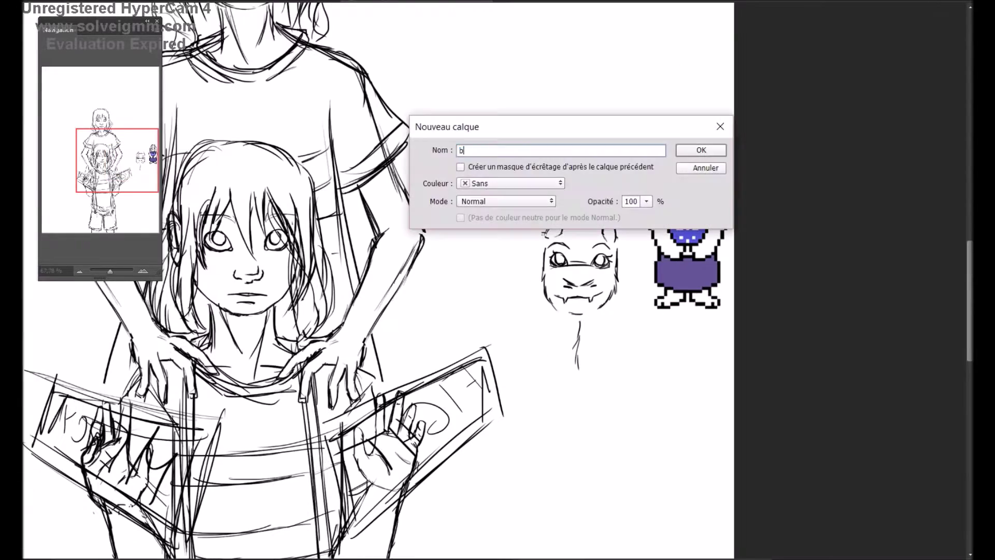
pyautogui.press('Return')
pyautogui.moveTo(555, 311); pyautogui.dragTo(577, 368)
pyautogui.moveTo(596, 322)
pyautogui.mouseDown()
pyautogui.moveTo(560, 404)
pyautogui.moveTo(630, 422)
pyautogui.mouseUp()
pyautogui.scroll(-1, 630, 422)
pyautogui.moveTo(616, 357); pyautogui.dragTo(559, 359)
pyautogui.scroll(-2, 559, 359)
pyautogui.moveTo(565, 248)
pyautogui.mouseDown()
pyautogui.moveTo(658, 346)
pyautogui.moveTo(643, 493)
pyautogui.mouseUp()
# Step: Rough in the goat's hanging ears, arms and chest, and a long flared robe with a curved hem
pyautogui.scroll(2, 651, 290)
pyautogui.moveTo(559, 280); pyautogui.dragTo(503, 435)
pyautogui.moveTo(629, 176); pyautogui.dragTo(673, 287)
pyautogui.moveTo(551, 171); pyautogui.dragTo(533, 275)
pyautogui.moveTo(648, 274)
pyautogui.mouseDown()
pyautogui.moveTo(546, 317)
pyautogui.moveTo(611, 384)
pyautogui.mouseUp()
pyautogui.scroll(-1, 570, 363)
pyautogui.moveTo(518, 363); pyautogui.dragTo(513, 534)
pyautogui.moveTo(513, 534); pyautogui.dragTo(679, 523)
# Step: Outline the robe's round neckline, short pointed sleeves and chest over the faded body rough
pyautogui.scroll(3, 590, 207)
pyautogui.scroll(-1, 570, 311)
pyautogui.moveTo(456, 301); pyautogui.dragTo(674, 296)
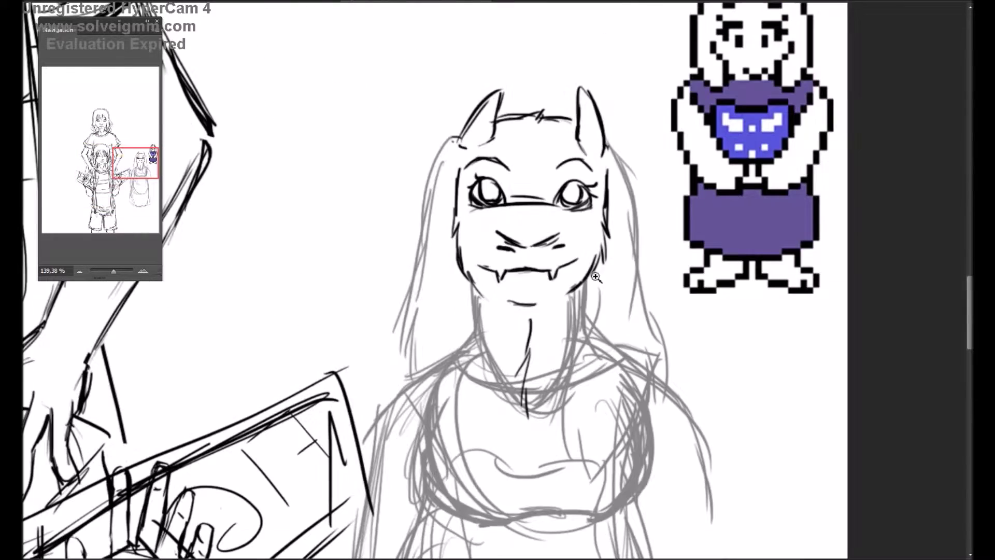
pyautogui.moveTo(456, 373); pyautogui.dragTo(636, 399)
pyautogui.scroll(-1, 682, 362)
pyautogui.moveTo(638, 306); pyautogui.dragTo(637, 378)
pyautogui.moveTo(466, 316); pyautogui.dragTo(455, 396)
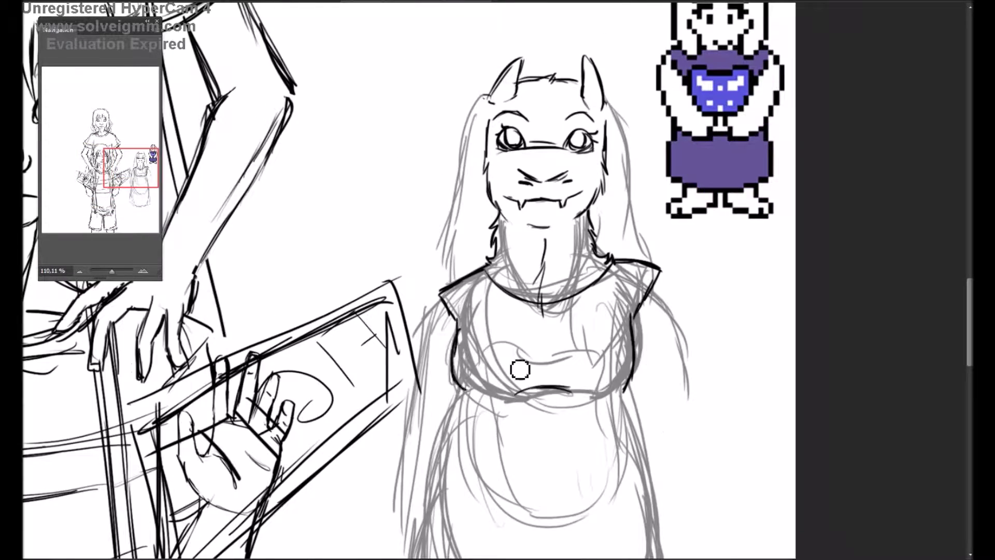
# Step: Draw a rounded shield emblem on the robe's chest with two wings, a central circle and small dots below
pyautogui.scroll(-2, 469, 362)
pyautogui.moveTo(513, 239); pyautogui.dragTo(579, 239)
pyautogui.moveTo(547, 230); pyautogui.dragTo(547, 234)
pyautogui.moveTo(553, 231); pyautogui.dragTo(575, 217)
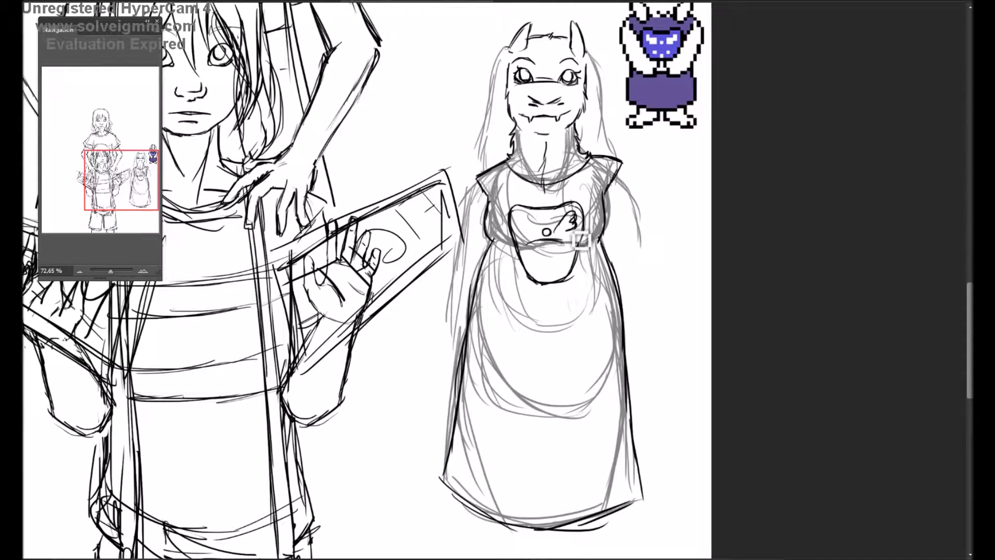
pyautogui.scroll(2, 570, 311)
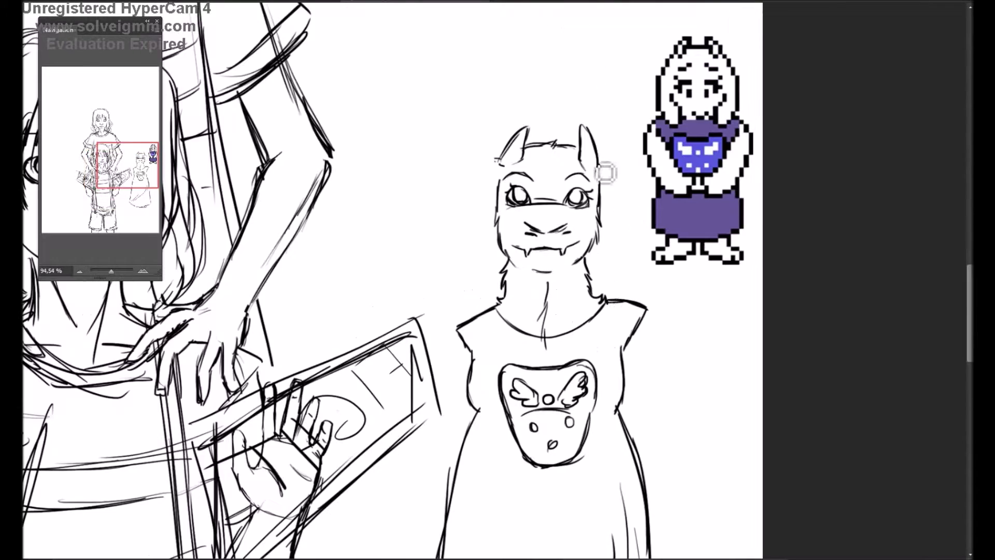
# Step: Create a new layer named ar and handwrite "Rah!" with small burst marks above the goat's head
pyautogui.hotkey('ctrl', 'shift', 'n')
pyautogui.write('ar')
pyautogui.press('Return')
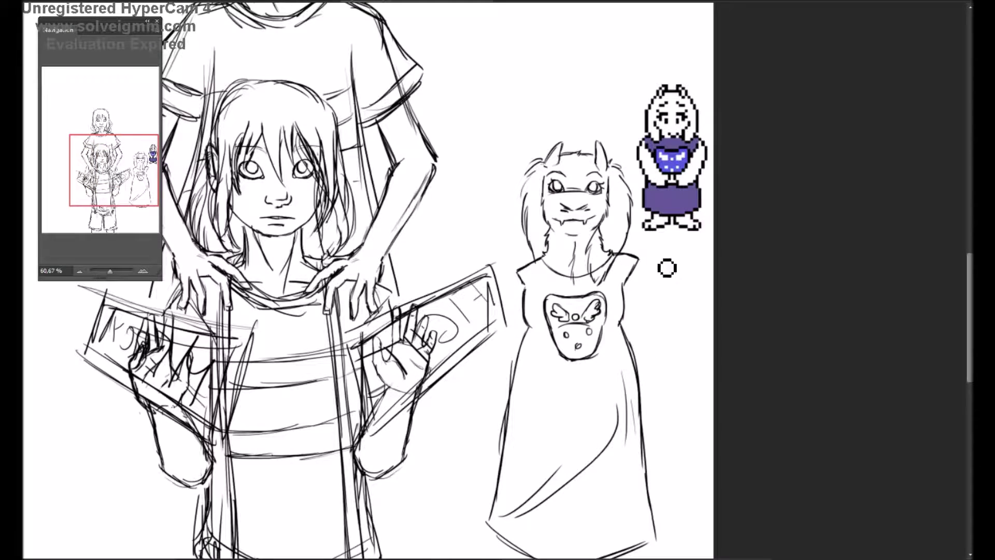
pyautogui.moveTo(474, 165); pyautogui.dragTo(484, 136)
pyautogui.moveTo(484, 148); pyautogui.dragTo(513, 127)
pyautogui.moveTo(500, 96); pyautogui.dragTo(507, 122)
pyautogui.click(521, 123)
pyautogui.moveTo(529, 89); pyautogui.dragTo(547, 85)
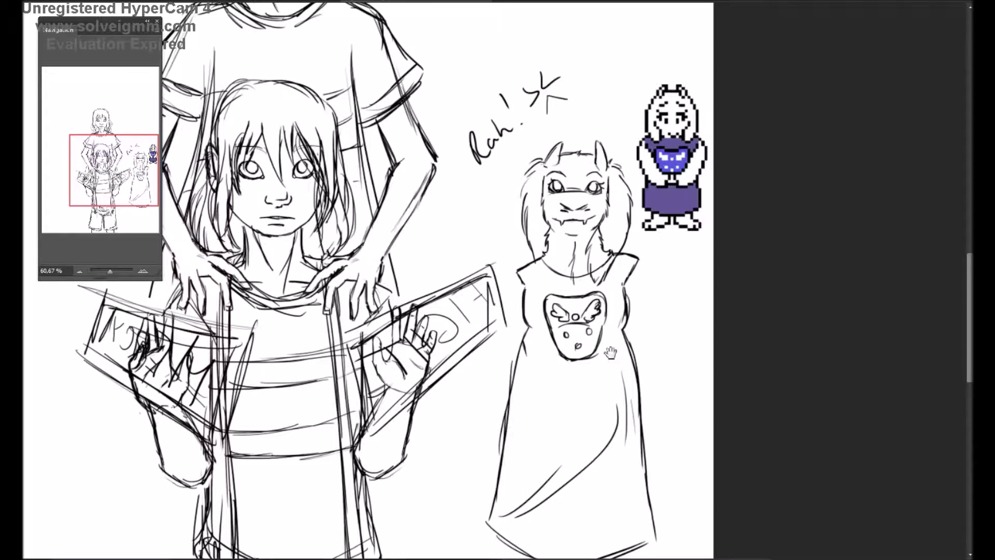
# Step: Replace the front-view goat sketch with a new empty layer and place the sprite reference beside the taller figure's head
pyautogui.scroll(-3, 605, 256)
pyautogui.scroll(-3, 605, 257)
pyautogui.hotkey('ctrl', 't')
pyautogui.moveTo(657, 405); pyautogui.dragTo(657, 472)
pyautogui.press('Return')
pyautogui.hotkey('ctrl', 'shift', 'n')
pyautogui.press('Return')
pyautogui.scroll(5, 548, 217)
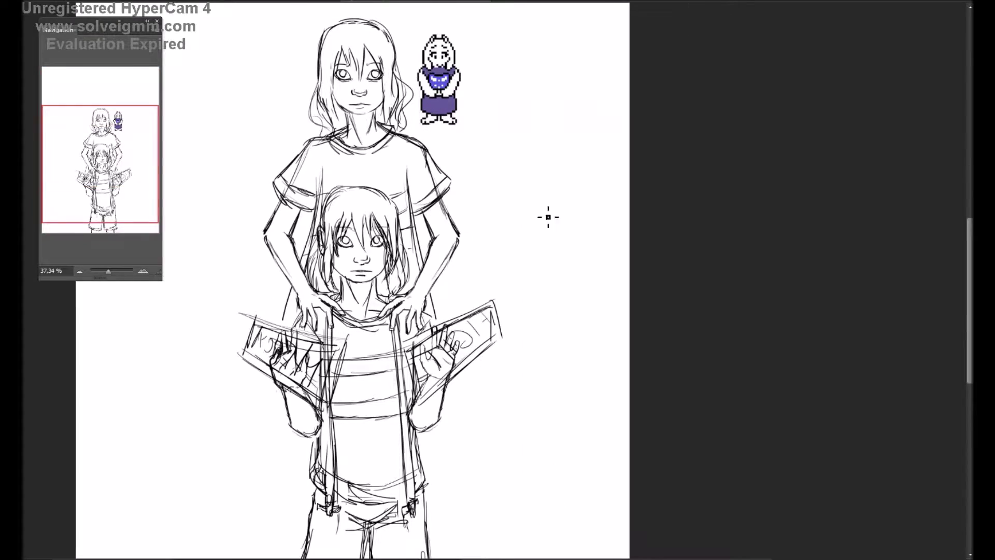
# Step: Sketch the goat's head in right-facing profile with a long muzzle, brow, eye and ear beside the taller figure
pyautogui.moveTo(505, 273); pyautogui.dragTo(466, 255)
pyautogui.moveTo(485, 194); pyautogui.dragTo(511, 201)
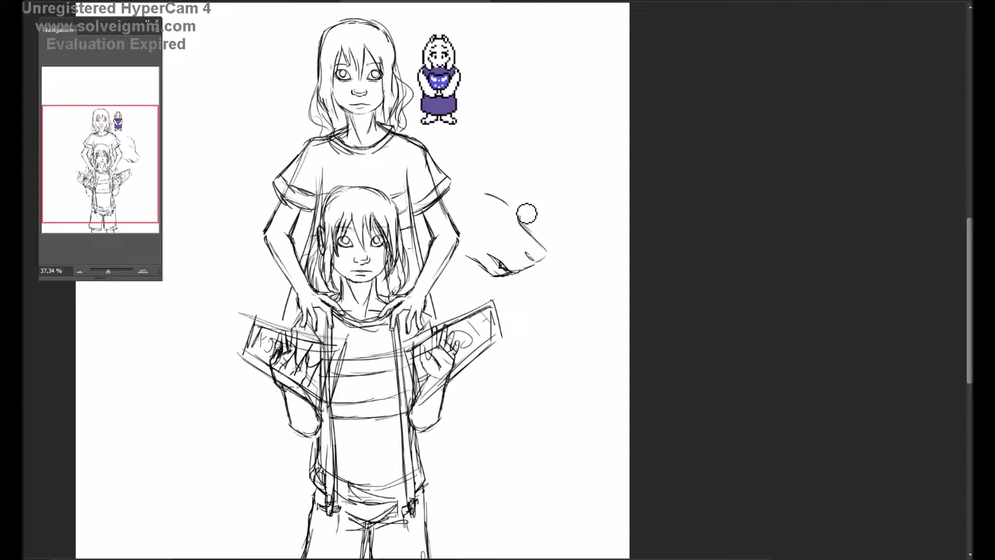
pyautogui.scroll(3, 513, 176)
pyautogui.moveTo(555, 313); pyautogui.dragTo(577, 282)
pyautogui.scroll(1, 577, 282)
pyautogui.moveTo(549, 243); pyautogui.dragTo(592, 352)
pyautogui.moveTo(510, 267)
pyautogui.mouseDown()
pyautogui.moveTo(544, 279)
pyautogui.moveTo(549, 295)
pyautogui.mouseUp()
pyautogui.moveTo(520, 244); pyautogui.dragTo(563, 259)
# Step: Draw the goat's shaggy mane and shoulder, and continue down into a long sleeve and flared robe
pyautogui.scroll(-1, 539, 270)
pyautogui.moveTo(523, 229); pyautogui.dragTo(544, 356)
pyautogui.moveTo(544, 321); pyautogui.dragTo(580, 383)
pyautogui.moveTo(558, 361); pyautogui.dragTo(600, 336)
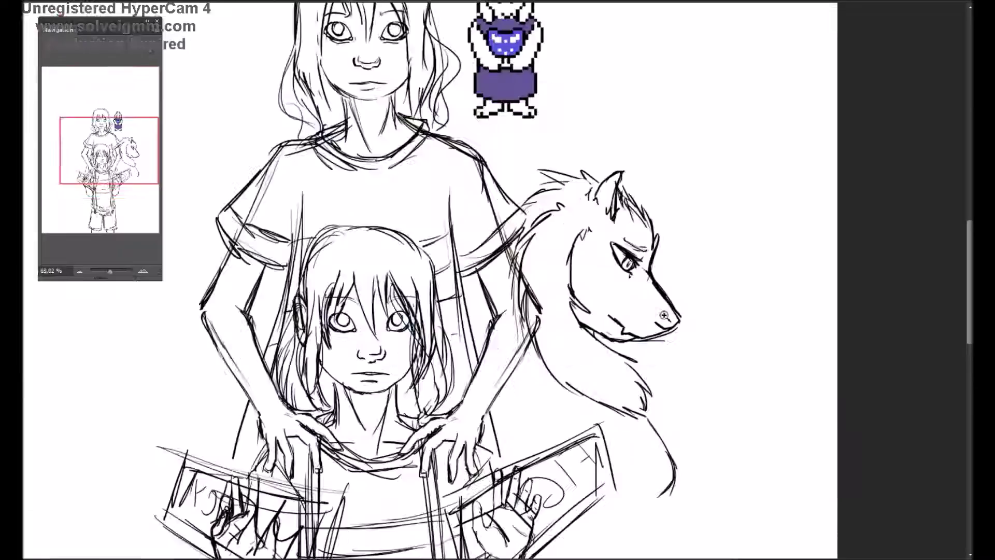
pyautogui.scroll(-2, 608, 371)
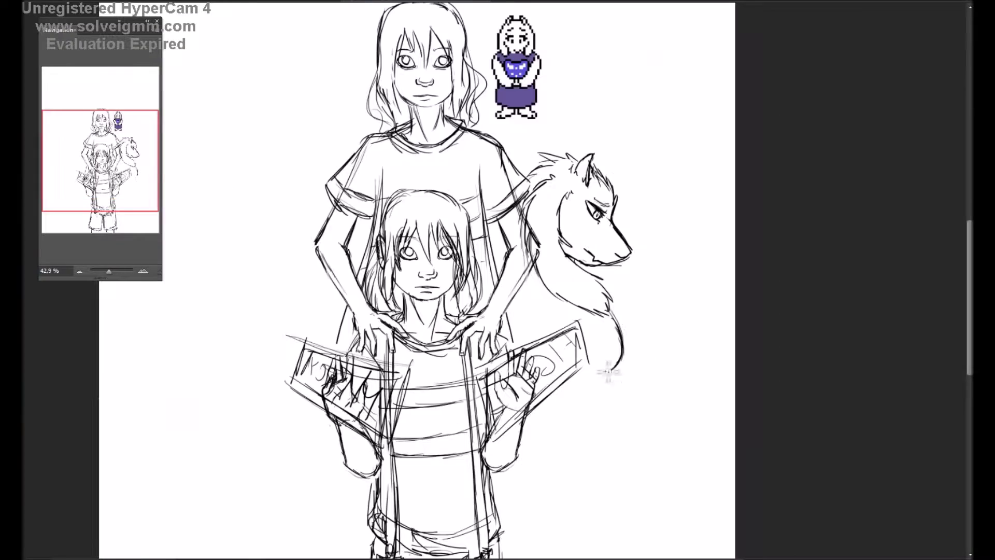
pyautogui.moveTo(569, 386)
pyautogui.mouseDown()
pyautogui.moveTo(536, 311)
pyautogui.moveTo(581, 336)
pyautogui.mouseUp()
pyautogui.scroll(-3, 535, 311)
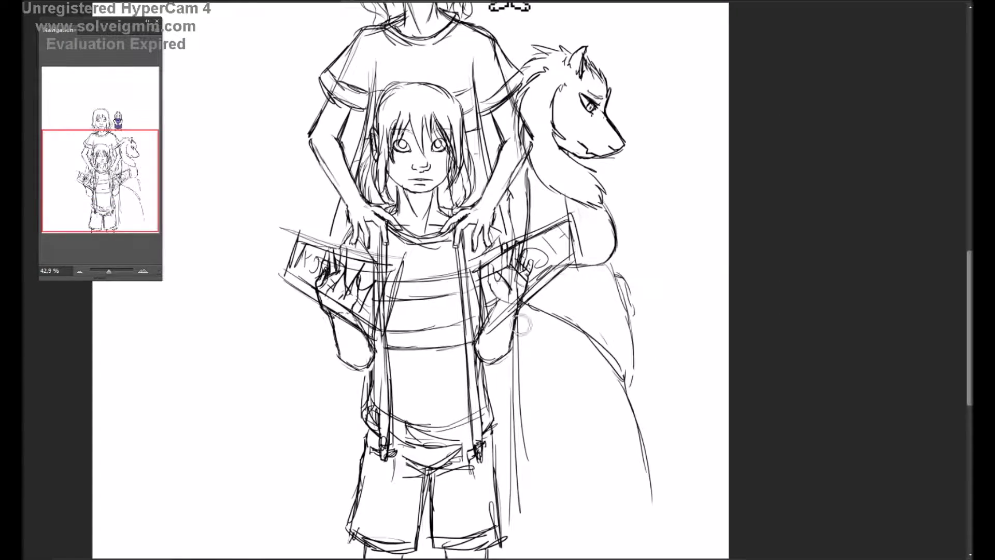
# Step: Move the sprite reference to the page's blank right side and shift the goat figure closer behind the taller figure
pyautogui.scroll(3, 513, 379)
pyautogui.press('v')
pyautogui.moveTo(506, 46); pyautogui.dragTo(651, 280)
pyautogui.scroll(-1, 570, 311)
pyautogui.click(543, 121)
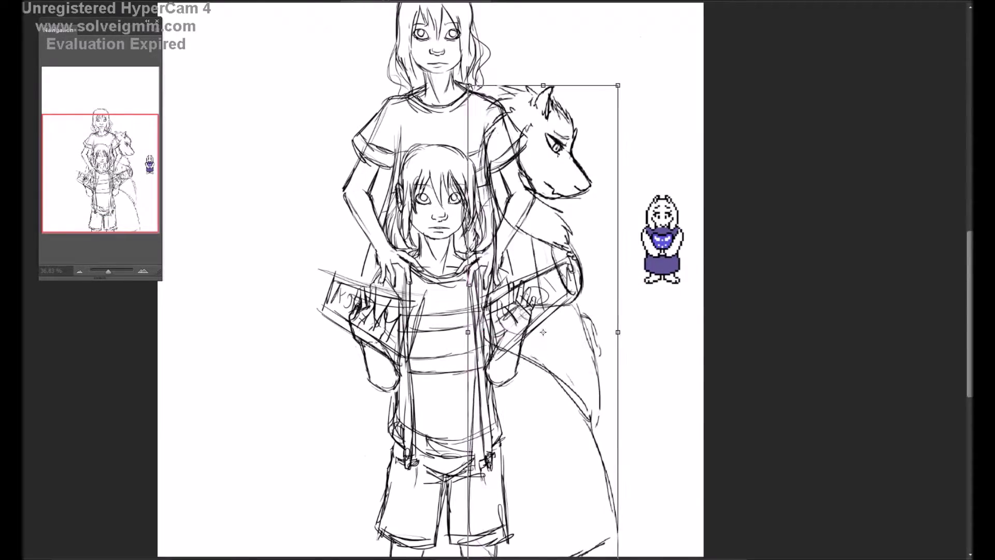
# Step: Clean up the goat sketch where its lines overlap the front figures' arms, hands and torso
pyautogui.press('b')
pyautogui.scroll(3, 542, 121)
pyautogui.scroll(-3, 435, 220)
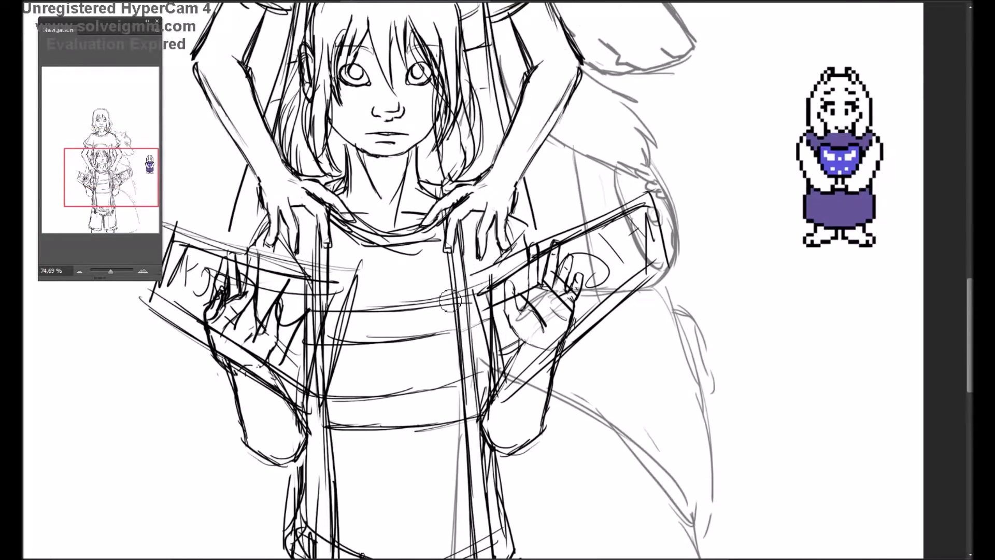
pyautogui.scroll(-3, 436, 220)
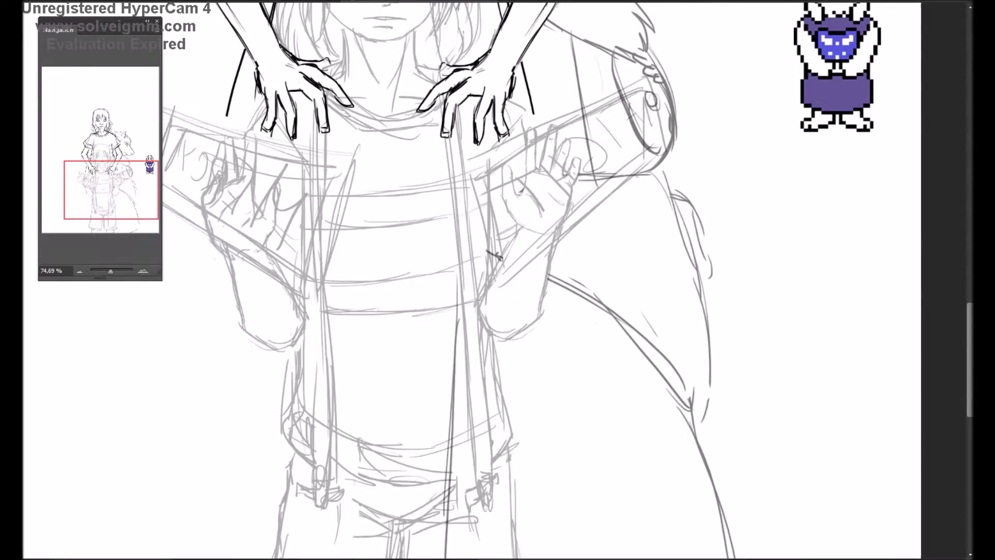
pyautogui.scroll(-5, 478, 402)
pyautogui.scroll(5, 499, 182)
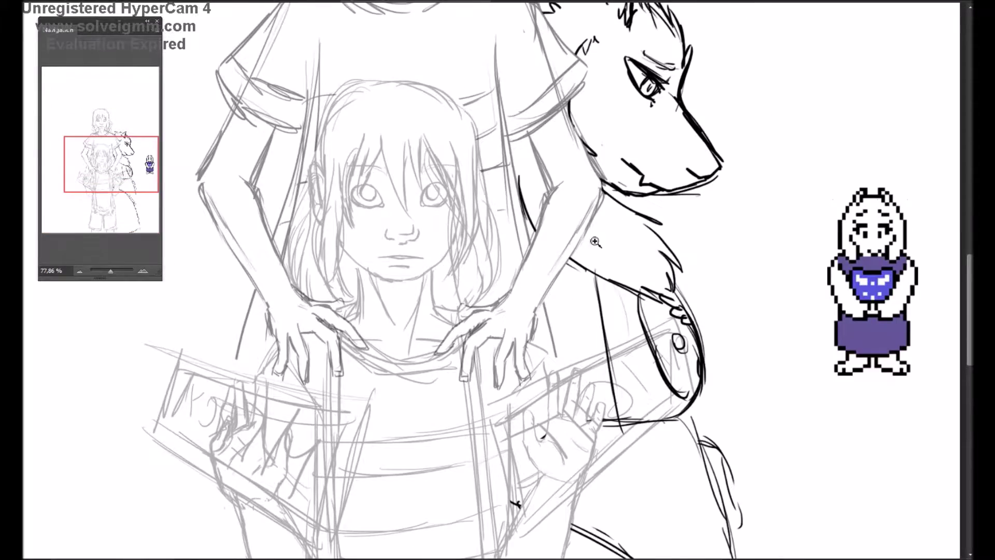
# Step: Position the Monster Kid reference image to the right of the goat's head
pyautogui.scroll(-3, 603, 218)
pyautogui.click(446, 286)
pyautogui.moveTo(588, 285); pyautogui.dragTo(687, 197)
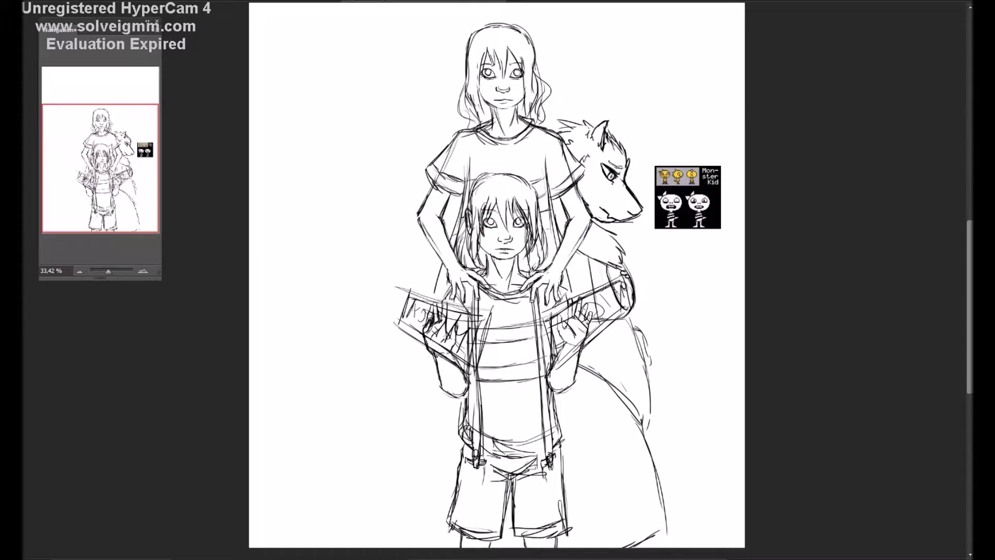
# Step: Sketch Monster Kid's rounded head and protruding snout below its reference image, undoing the first stroke
pyautogui.scroll(3, 794, 260)
pyautogui.moveTo(624, 195); pyautogui.dragTo(564, 238)
pyautogui.hotkey('ctrl', 'z')
pyautogui.moveTo(552, 323); pyautogui.dragTo(668, 337)
pyautogui.scroll(2, 623, 248)
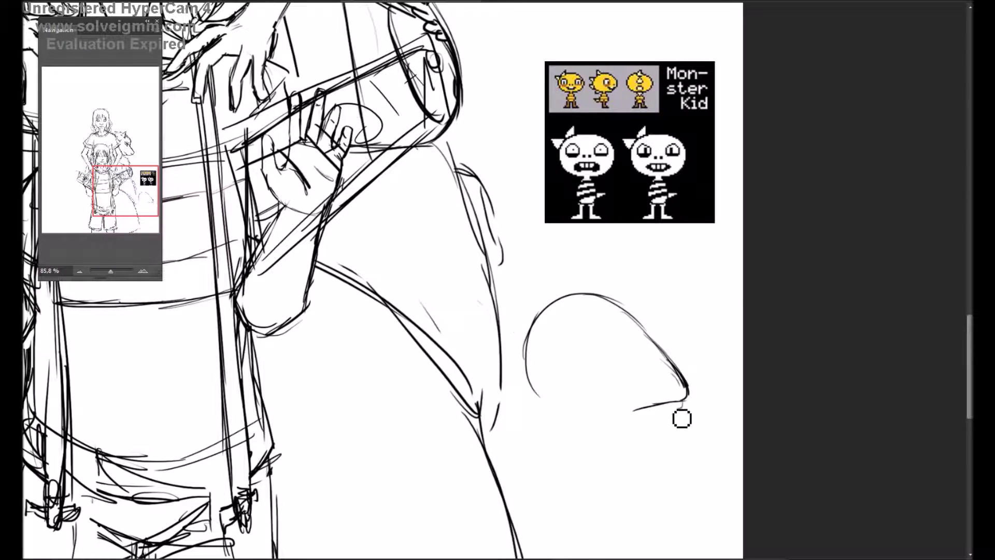
pyautogui.moveTo(691, 408); pyautogui.dragTo(551, 429)
pyautogui.moveTo(590, 342); pyautogui.dragTo(619, 370)
pyautogui.rightClick(673, 324)
pyautogui.press('Escape')
# Step: Create a new layer and sketch a skull below the skull and skeleton references, with cranium, jaw, nose opening and teeth
pyautogui.scroll(-3, 580, 349)
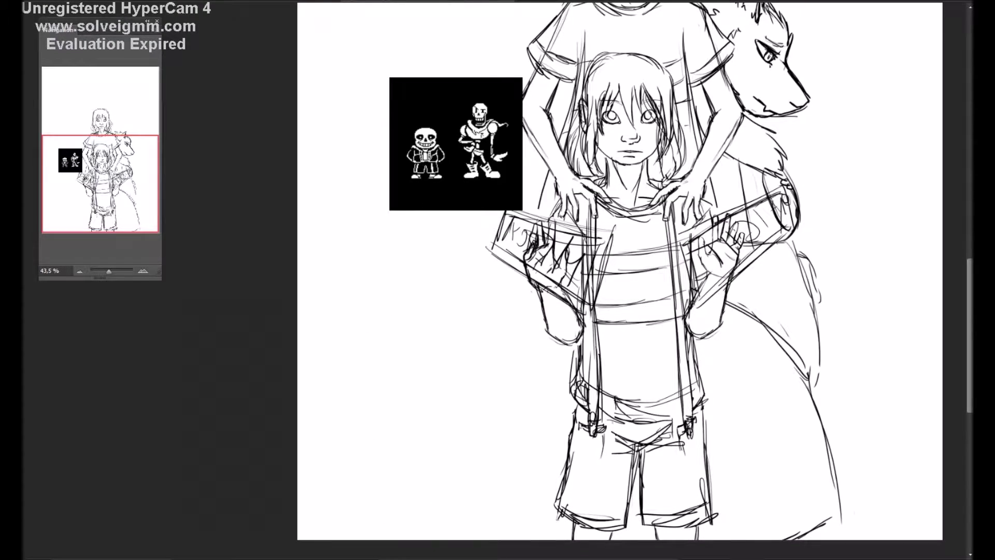
pyautogui.scroll(-2, 510, 166)
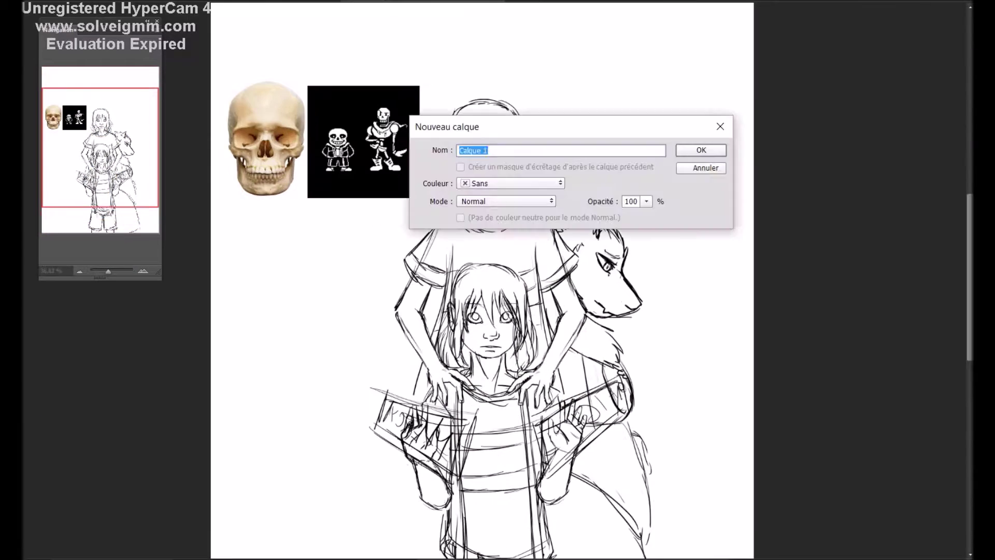
pyautogui.press('Return')
pyautogui.scroll(2, 533, 289)
pyautogui.moveTo(490, 357); pyautogui.dragTo(586, 327)
pyautogui.moveTo(487, 290)
pyautogui.mouseDown()
pyautogui.moveTo(593, 358)
pyautogui.moveTo(512, 364)
pyautogui.mouseUp()
pyautogui.moveTo(536, 397); pyautogui.dragTo(582, 380)
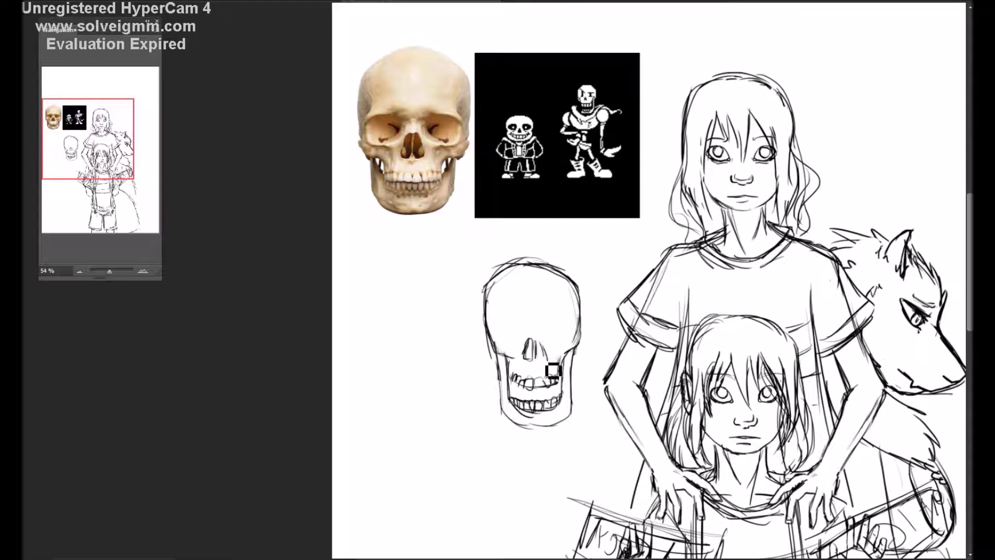
# Step: Draw the skull's angry eye sockets, a scarf and shoulders, and add small floating marks beside the head
pyautogui.moveTo(529, 338); pyautogui.dragTo(506, 328)
pyautogui.scroll(-2, 514, 309)
pyautogui.moveTo(518, 275); pyautogui.dragTo(482, 383)
pyautogui.moveTo(580, 311); pyautogui.dragTo(612, 384)
pyautogui.hscroll(-2, 613, 384)
pyautogui.moveTo(464, 293); pyautogui.dragTo(475, 305)
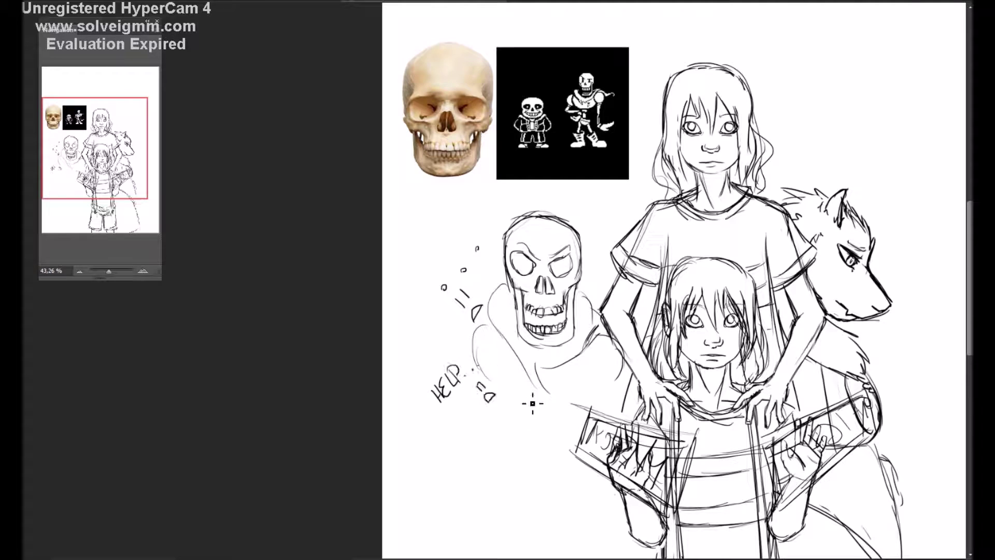
# Step: Clear the skeleton character sketch and undo the latest strokes
pyautogui.press('Delete')
pyautogui.hotkey('ctrl', 'z')
pyautogui.hotkey('ctrl', 'z')
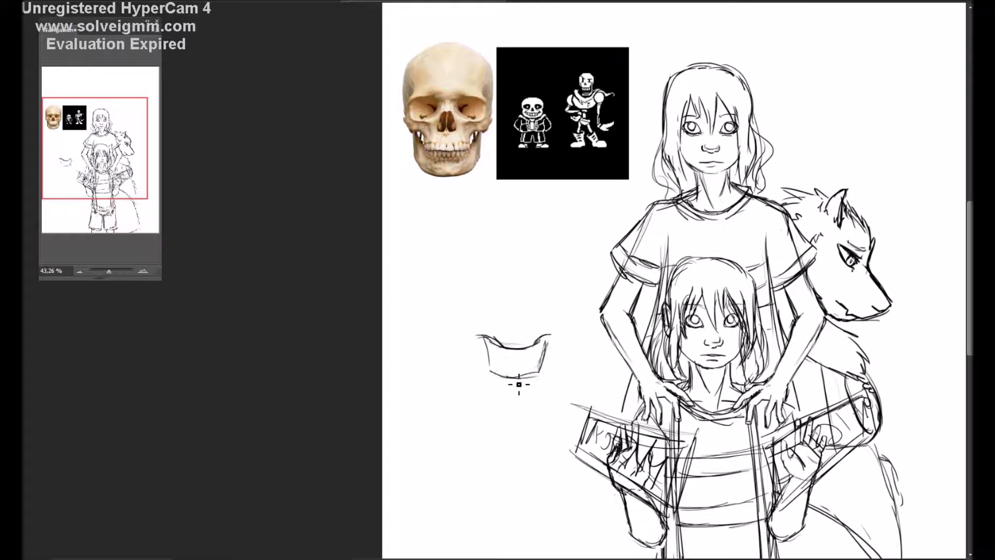
# Step: Sketch Papyrus's long skull below the references, with eye sockets, nose opening, toothy grin and scarf
pyautogui.scroll(3, 550, 345)
pyautogui.moveTo(425, 363)
pyautogui.mouseDown()
pyautogui.moveTo(532, 400)
pyautogui.moveTo(438, 338)
pyautogui.mouseUp()
pyautogui.scroll(-2, 518, 415)
pyautogui.moveTo(500, 437)
pyautogui.mouseDown()
pyautogui.moveTo(513, 406)
pyautogui.moveTo(497, 368)
pyautogui.moveTo(583, 404)
pyautogui.mouseUp()
pyautogui.moveTo(456, 429)
pyautogui.mouseDown()
pyautogui.moveTo(604, 399)
pyautogui.moveTo(585, 482)
pyautogui.mouseUp()
pyautogui.moveTo(466, 321); pyautogui.dragTo(451, 498)
pyautogui.scroll(-2, 622, 402)
pyautogui.moveTo(510, 298); pyautogui.dragTo(523, 311)
pyautogui.scroll(-1, 572, 312)
pyautogui.moveTo(571, 378); pyautogui.dragTo(533, 393)
pyautogui.scroll(-2, 583, 330)
# Step: Create a layer named "pap bod" and sketch Papyrus's shoulder armour, chest plate and spine
pyautogui.hotkey('ctrl', 'shift', 'n')
pyautogui.write('pap bod')
pyautogui.press('Return')
pyautogui.scroll(1, 612, 292)
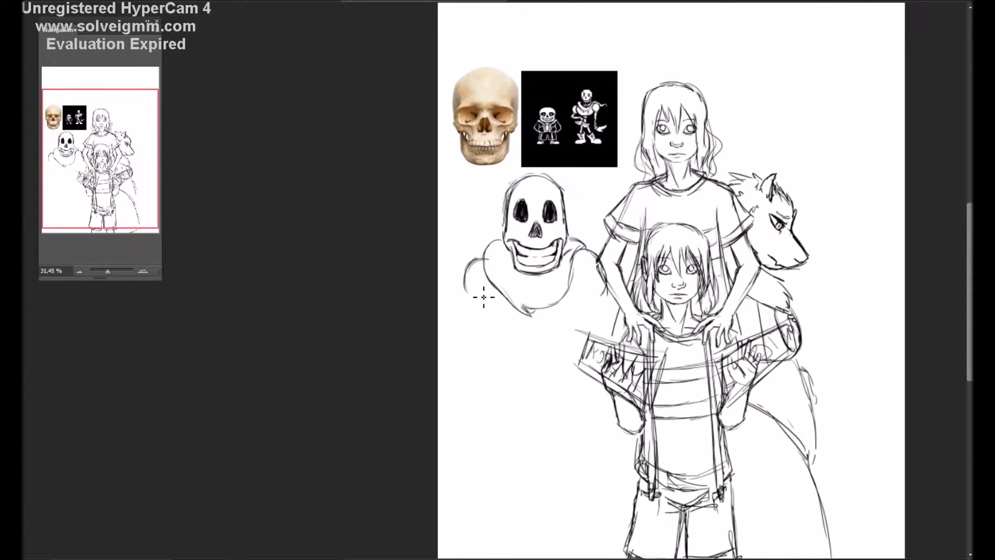
pyautogui.moveTo(486, 317); pyautogui.dragTo(590, 321)
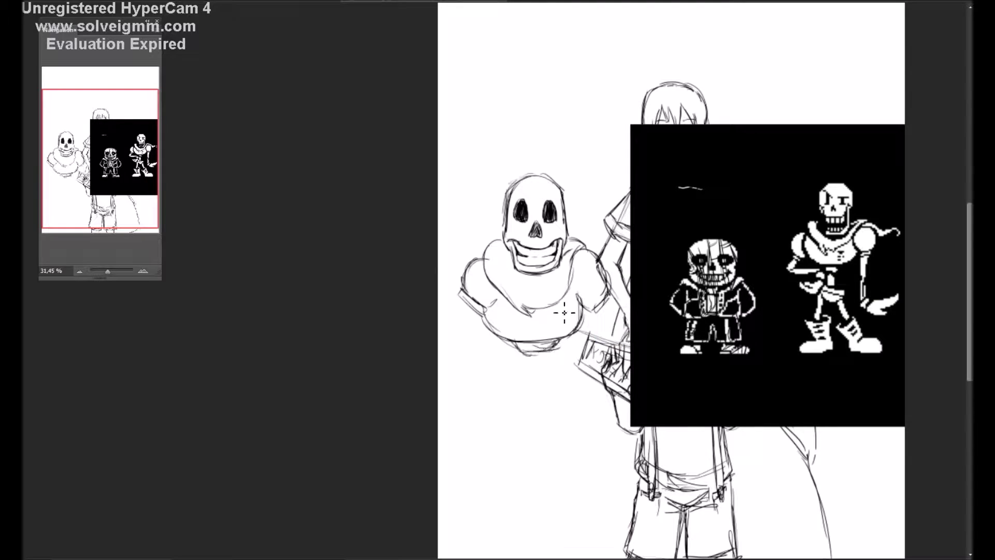
pyautogui.moveTo(551, 399); pyautogui.dragTo(498, 352)
pyautogui.moveTo(485, 302); pyautogui.dragTo(492, 340)
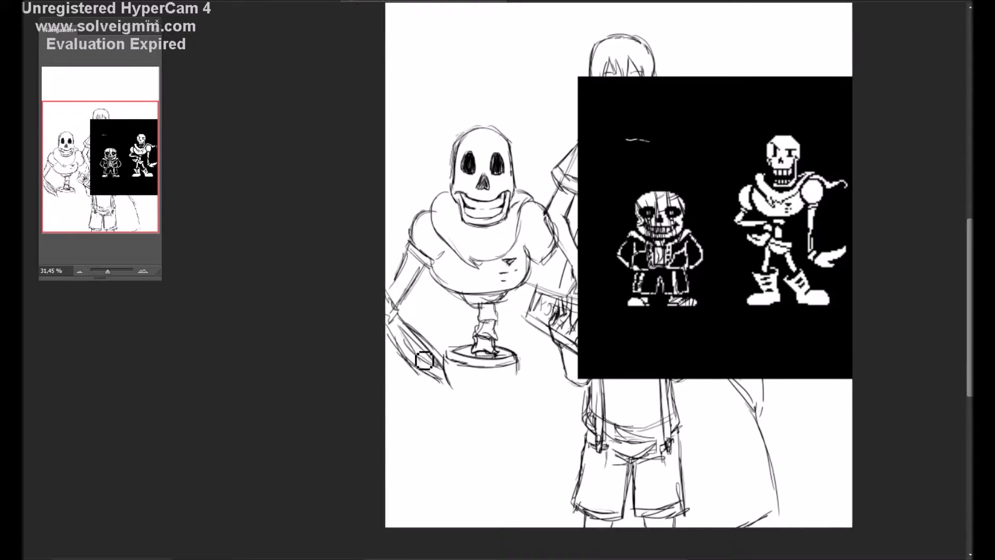
# Step: Erase Papyrus's clawed hand and forearm, and sketch his pelvis, leg bones and boots
pyautogui.moveTo(423, 359); pyautogui.dragTo(451, 364)
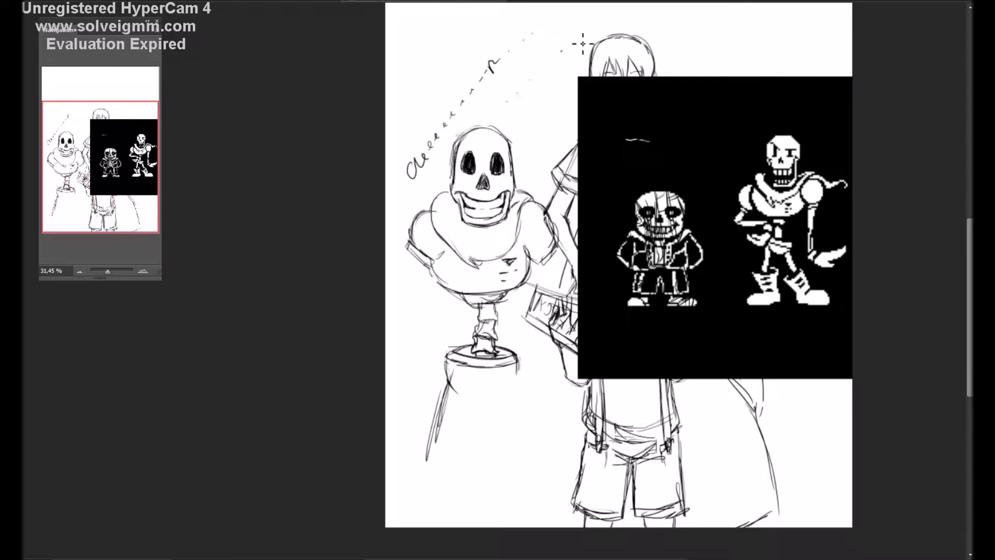
pyautogui.moveTo(444, 365); pyautogui.dragTo(438, 487)
pyautogui.moveTo(511, 369); pyautogui.dragTo(536, 490)
pyautogui.moveTo(456, 396); pyautogui.dragTo(500, 400)
pyautogui.moveTo(511, 282); pyautogui.dragTo(502, 282)
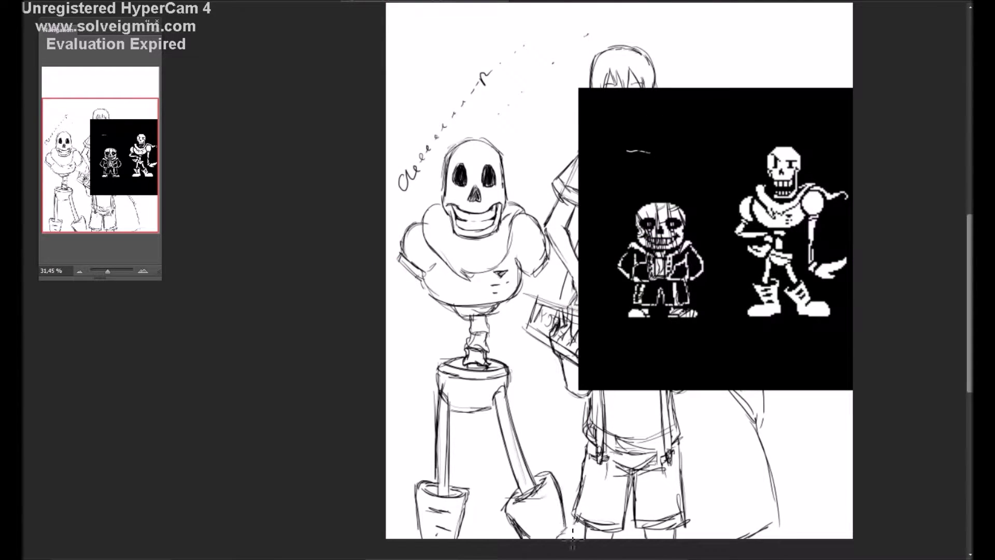
pyautogui.moveTo(572, 534); pyautogui.dragTo(579, 517)
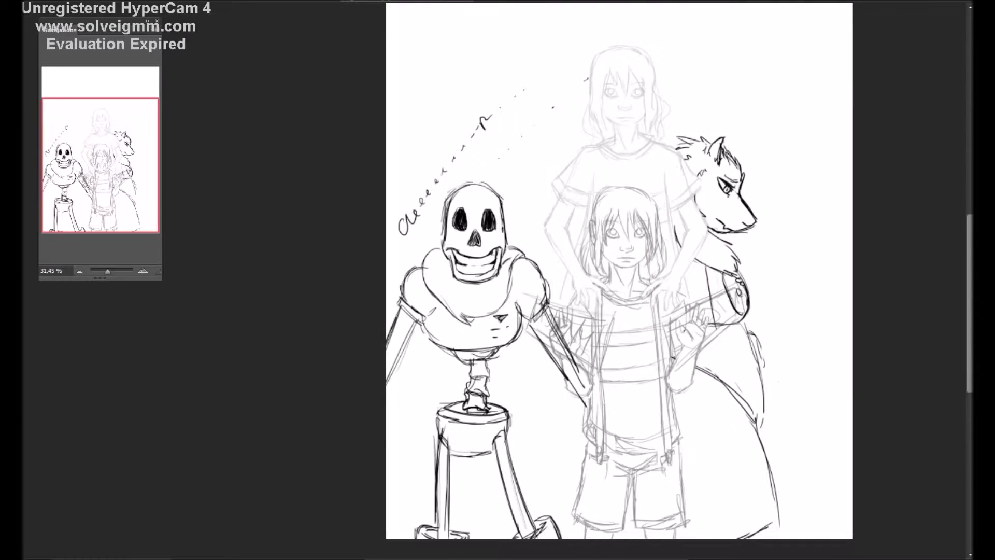
# Step: Try to sketch Papyrus's arm bones over the front figure's forearm, and undo the strokes
pyautogui.scroll(2, 515, 289)
pyautogui.scroll(3, 489, 166)
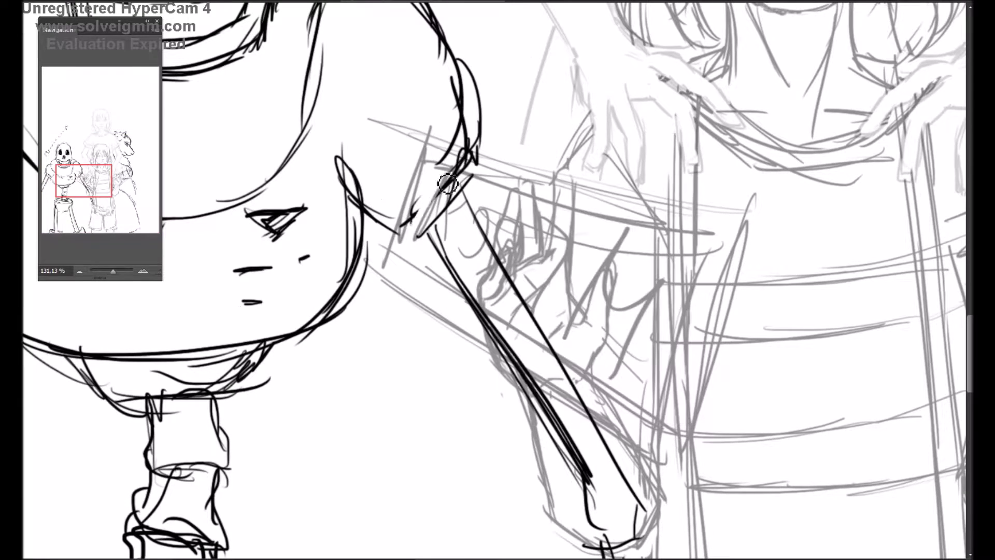
pyautogui.hotkey('ctrl', 'z')
pyautogui.hotkey('ctrl', 'z')
pyautogui.scroll(-3, 537, 361)
pyautogui.hotkey('ctrl', 'z')
pyautogui.hotkey('ctrl', 'z')
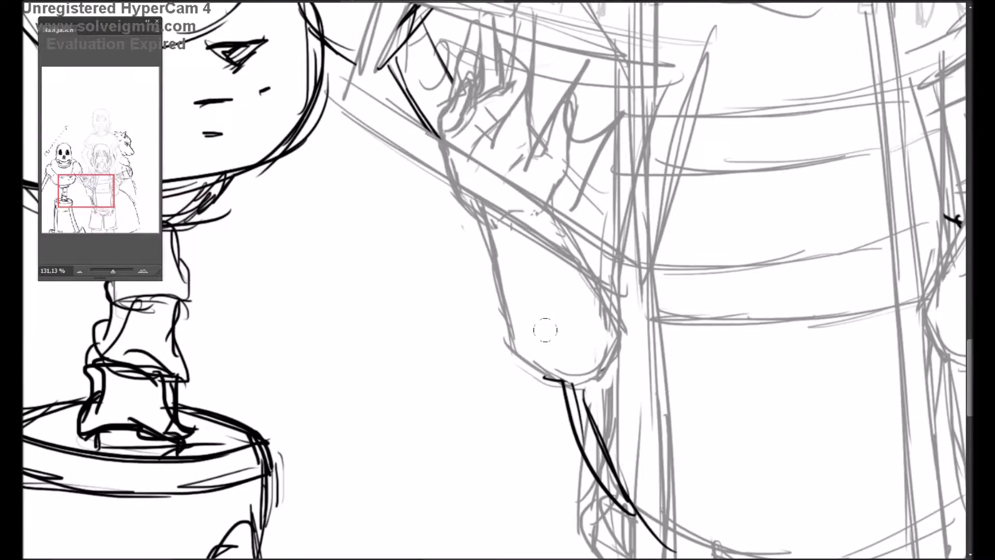
pyautogui.scroll(-5, 544, 329)
# Step: Mirror the canvas to check the composition, and undo back past the Papyrus sketch
pyautogui.hotkey('ctrl', 'shift', 'h')
pyautogui.hotkey('ctrl', 'z')
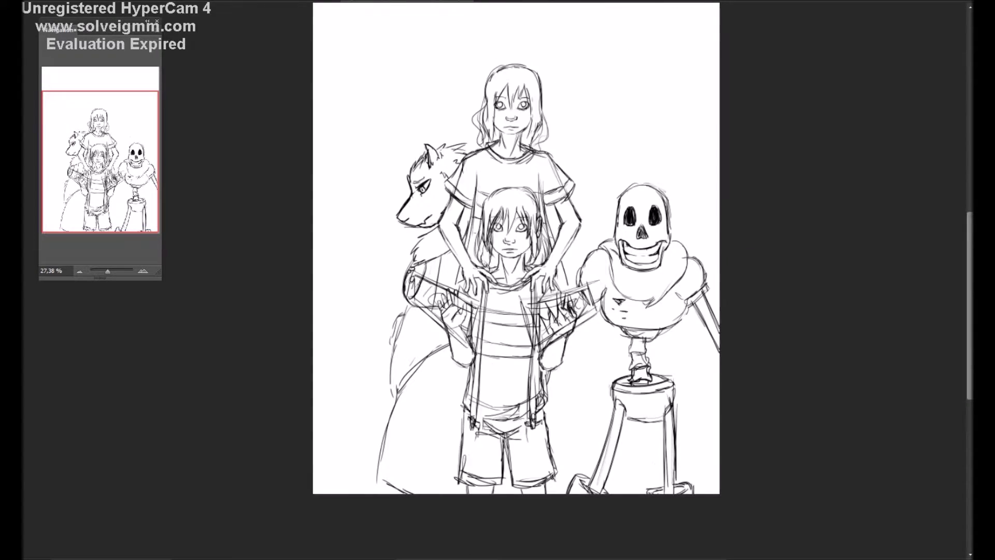
pyautogui.scroll(2, 648, 231)
pyautogui.hscroll(1, 649, 231)
pyautogui.hotkey('ctrl', 'z')
pyautogui.hotkey('ctrl', 'z')
pyautogui.hotkey('ctrl', 'z')
pyautogui.hotkey('ctrl', 'z')
pyautogui.hotkey('ctrl', 'z')
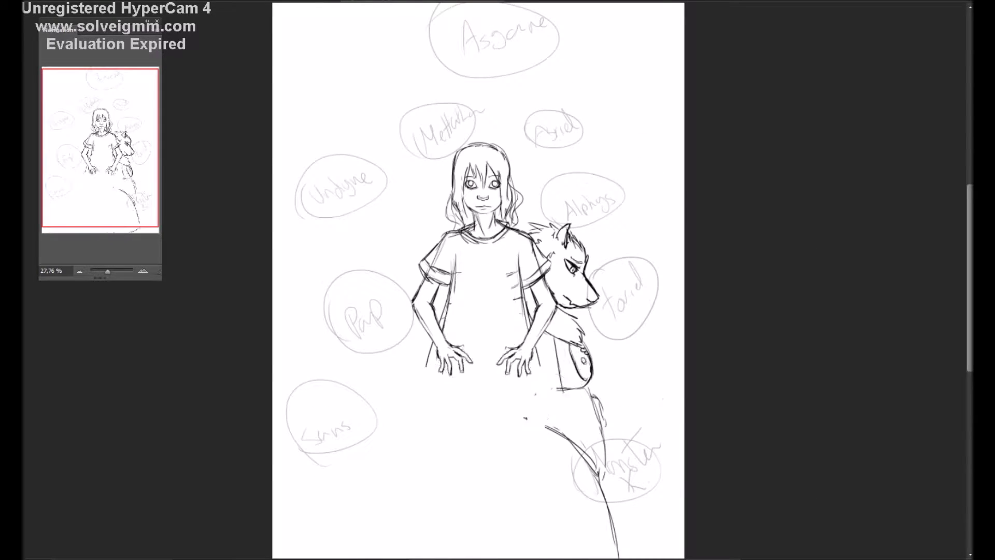
# Step: Restore the front figure with the Papyrus sketch left out, and create a new layer
pyautogui.hotkey('ctrl', 'y')
pyautogui.hotkey('ctrl', 'y')
pyautogui.hotkey('ctrl', 'y')
pyautogui.hotkey('ctrl', 'y')
pyautogui.hotkey('ctrl', 'z')
pyautogui.press('Delete')
pyautogui.press('Return')
pyautogui.hotkey('ctrl', 'z')
pyautogui.hotkey('ctrl', 'shift', 'n')
pyautogui.click(722, 167)
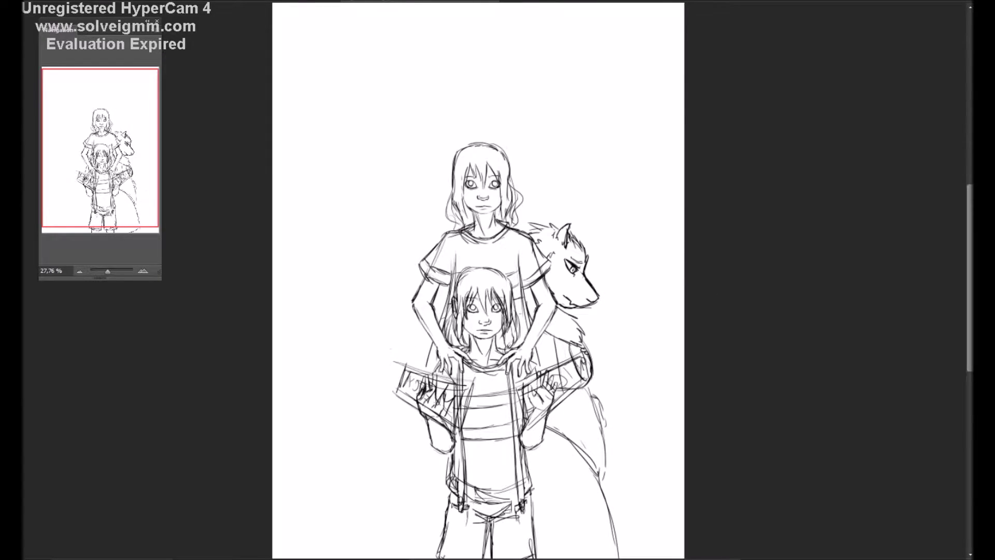
# Step: Place the Asgore pixel sprite as a reference image beside the rear human figure
pyautogui.scroll(3, 953, 523)
pyautogui.hotkey('alt', 'f')
pyautogui.click(68, 238)
pyautogui.press('Return')
# Step: Sketch Asgore's head in profile behind the human figures, with snout, angry eye, curved horn, crown and mane
pyautogui.moveTo(384, 112)
pyautogui.mouseDown()
pyautogui.moveTo(550, 173)
pyautogui.moveTo(543, 208)
pyautogui.moveTo(477, 256)
pyautogui.mouseUp()
pyautogui.moveTo(469, 261); pyautogui.dragTo(533, 265)
pyautogui.moveTo(546, 337); pyautogui.dragTo(554, 410)
pyautogui.moveTo(516, 360); pyautogui.dragTo(541, 337)
pyautogui.moveTo(536, 365); pyautogui.dragTo(568, 342)
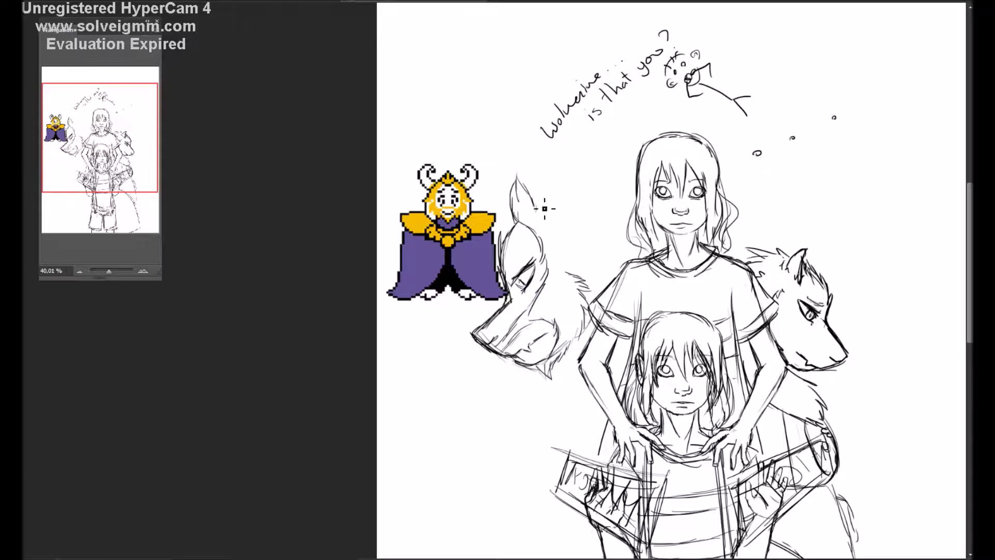
pyautogui.moveTo(522, 198)
pyautogui.mouseDown()
pyautogui.moveTo(523, 124)
pyautogui.moveTo(596, 129)
pyautogui.moveTo(578, 234)
pyautogui.moveTo(641, 351)
pyautogui.moveTo(621, 154)
pyautogui.mouseUp()
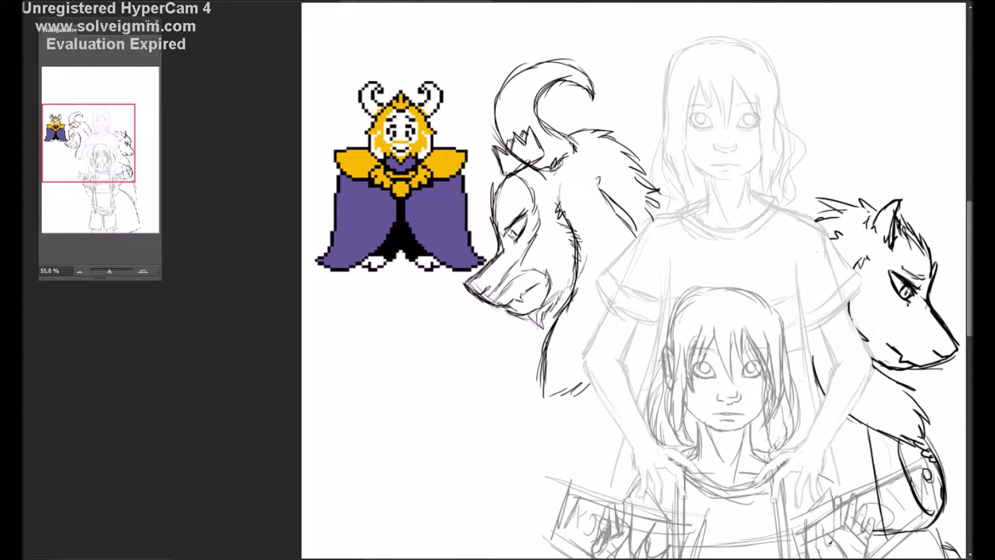
# Step: Sketch Asgore's neck, round cape brooch and the long cape edge running down from it
pyautogui.scroll(-2, 604, 282)
pyautogui.moveTo(570, 244)
pyautogui.mouseDown()
pyautogui.moveTo(604, 281)
pyautogui.moveTo(511, 344)
pyautogui.moveTo(518, 363)
pyautogui.mouseUp()
pyautogui.scroll(-2, 518, 362)
pyautogui.moveTo(539, 259)
pyautogui.mouseDown()
pyautogui.moveTo(556, 452)
pyautogui.moveTo(551, 344)
pyautogui.mouseUp()
pyautogui.scroll(3, 550, 344)
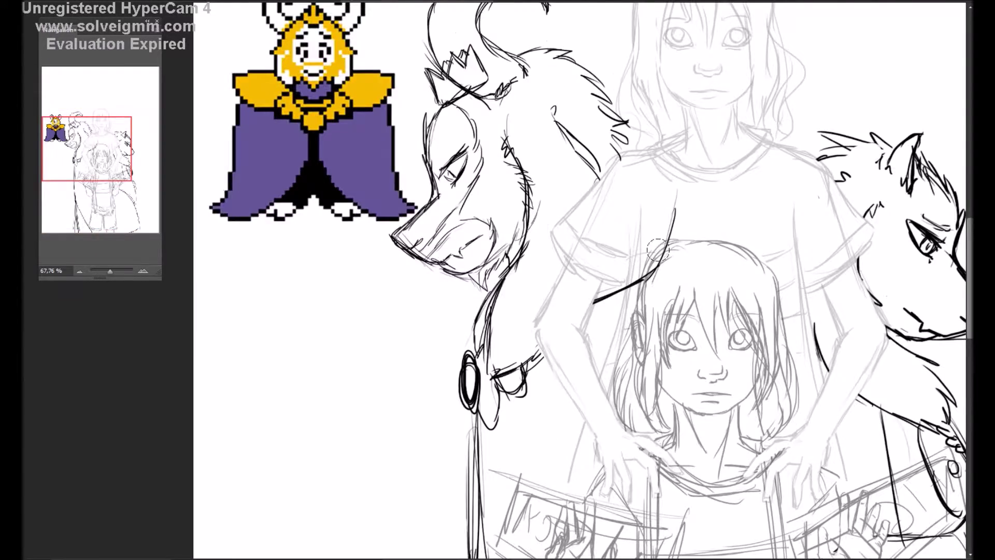
# Step: Replace the Asgore sprite with the flower-bed room reference, and sketch the cavern background around the group
pyautogui.scroll(-4, 497, 280)
pyautogui.doubleClick(318, 229)
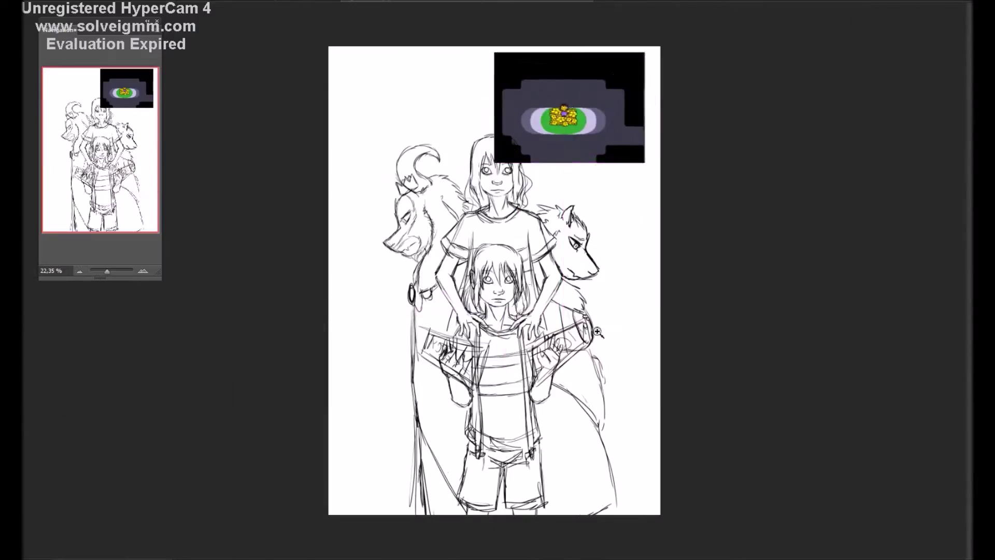
pyautogui.scroll(2, 498, 280)
pyautogui.press('3')
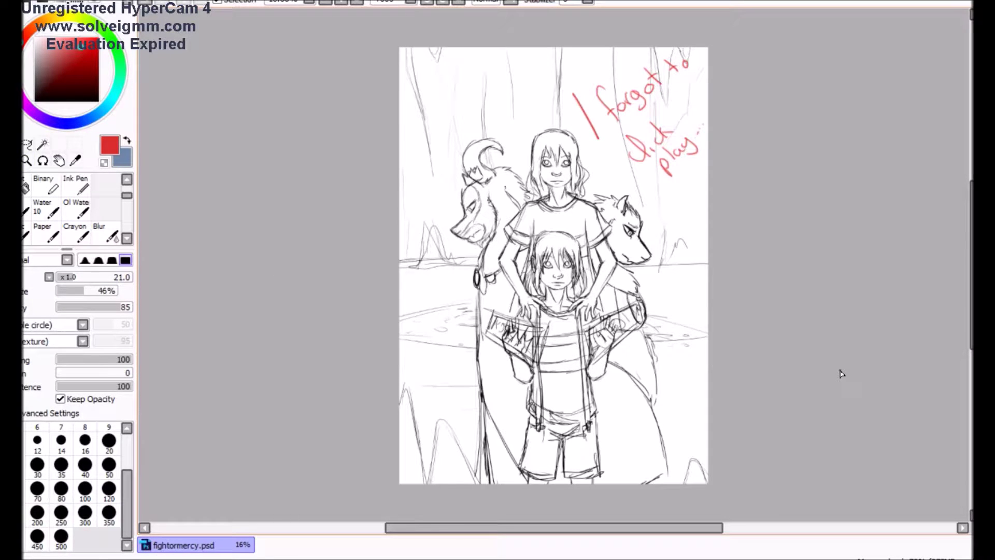
# Step: In PaintTool SAI, clear the red handwritten note, fade the sketch, and set the Ink Pen to black
pyautogui.press('Delete')
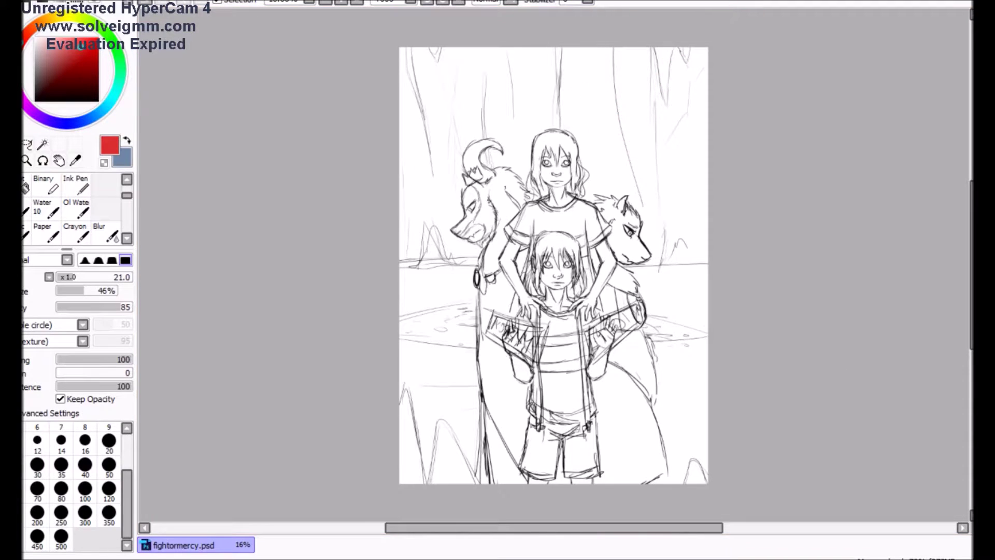
pyautogui.press('3')
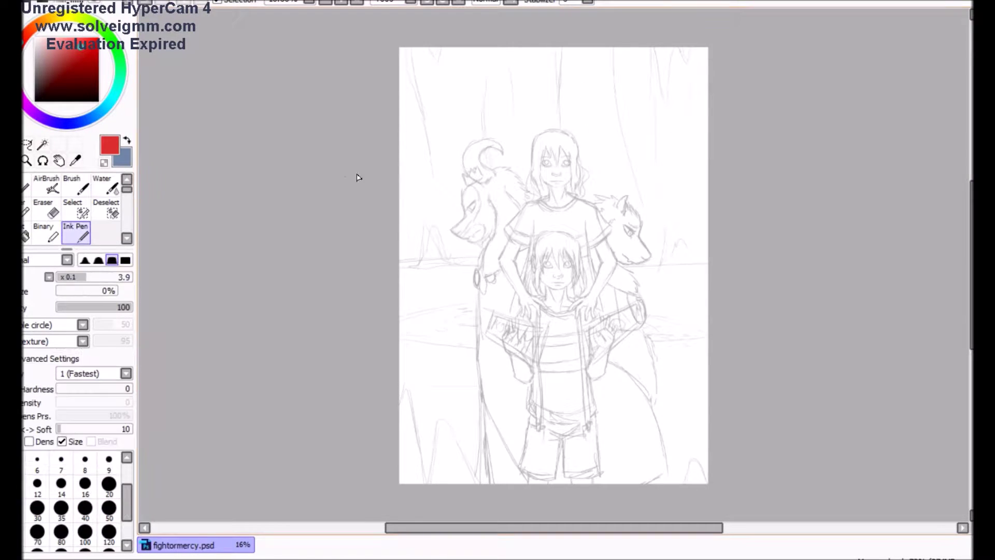
pyautogui.click(696, 328)
pyautogui.rightClick(696, 328)
pyautogui.click(75, 234)
pyautogui.click(56, 64)
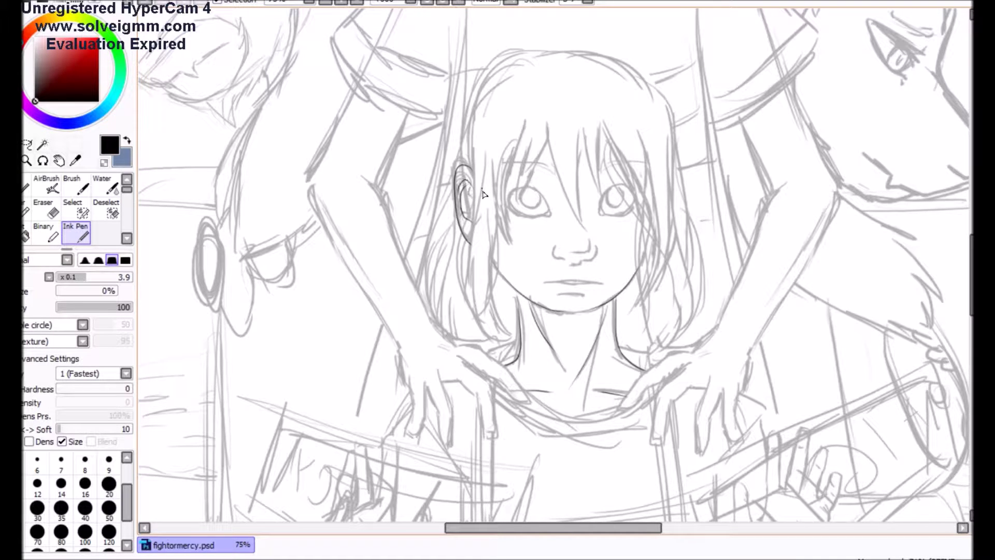
# Step: Ink the front figure's ear, nose and mouth over the faded sketch, redoing the nose stroke
pyautogui.scroll(5, 513, 356)
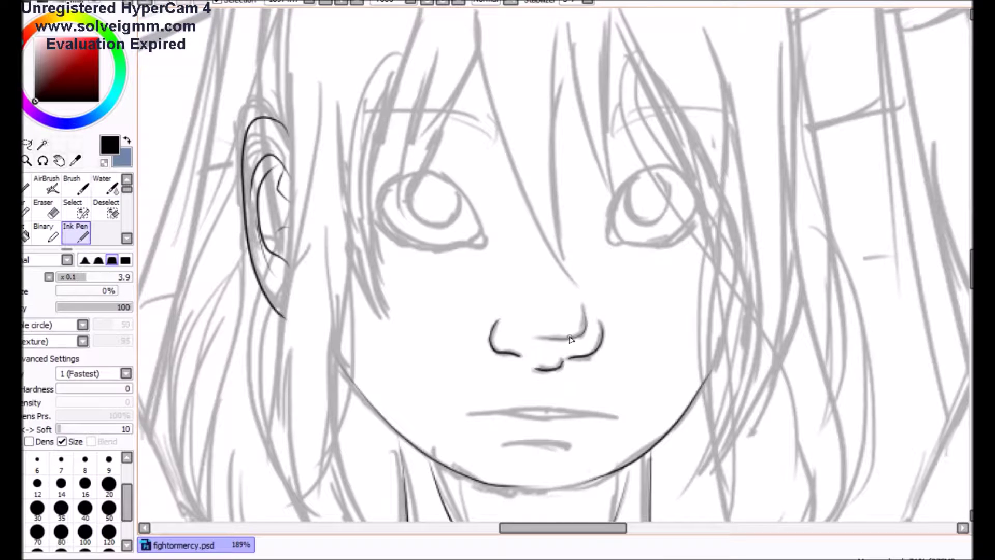
pyautogui.hotkey('ctrl', 'z')
pyautogui.moveTo(616, 416); pyautogui.dragTo(473, 413)
pyautogui.press('Delete')
pyautogui.press('Delete')
pyautogui.press('Delete')
pyautogui.press('Delete')
pyautogui.press('Delete')
pyautogui.press('Delete')
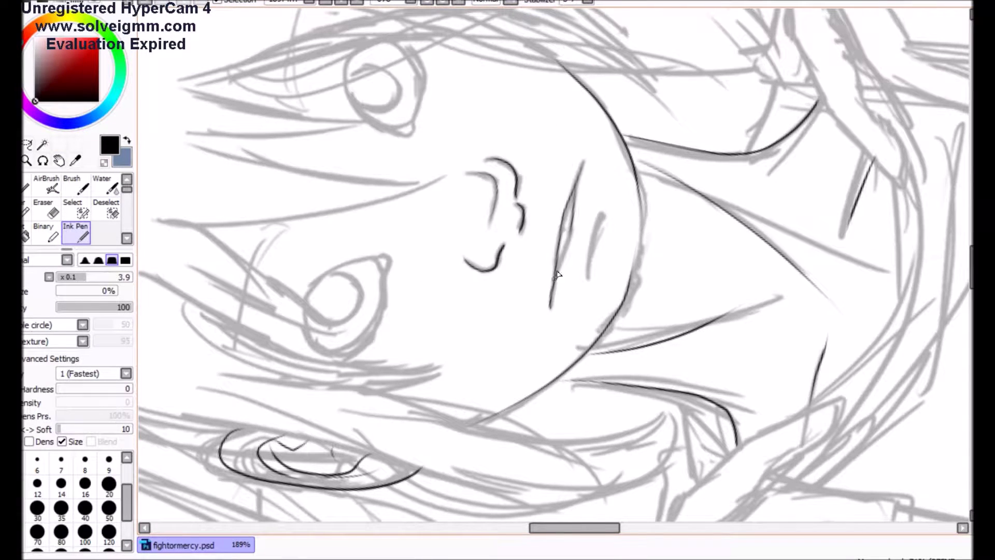
# Step: Ink the front figure's eyes and bangs, undoing the unwanted hair strands
pyautogui.scroll(3, 613, 189)
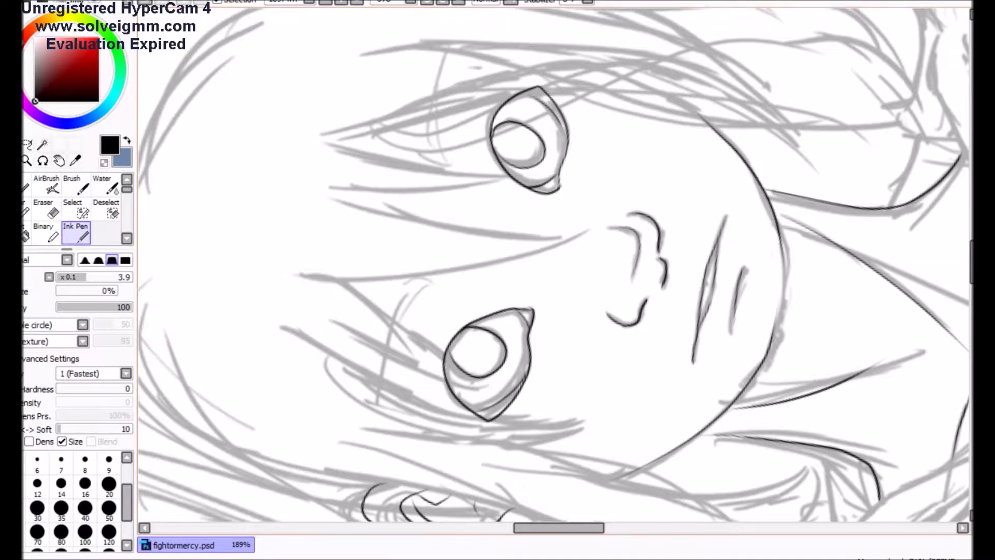
pyautogui.press('Home')
pyautogui.scroll(5, 591, 224)
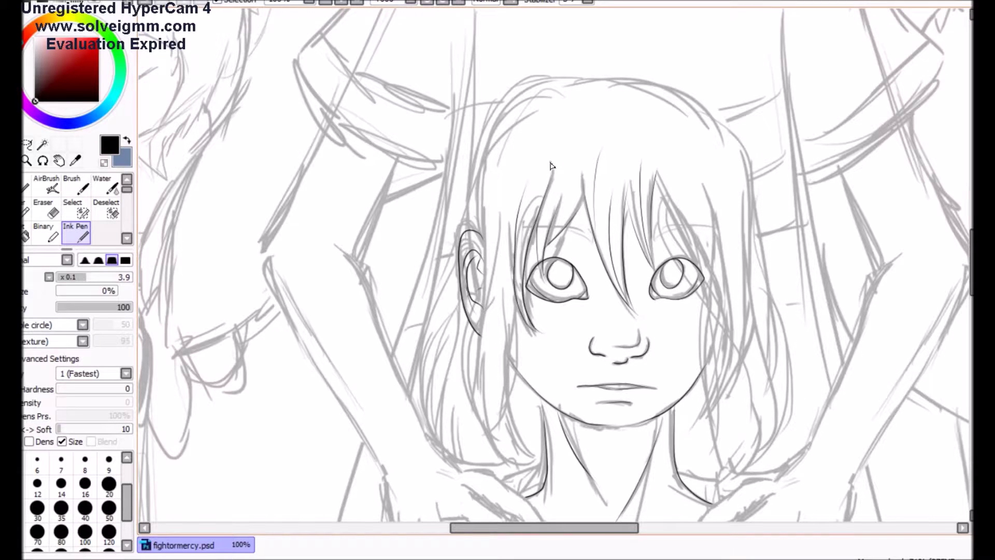
pyautogui.hotkey('ctrl', 'z')
pyautogui.hotkey('ctrl', 'z')
pyautogui.press('Escape')
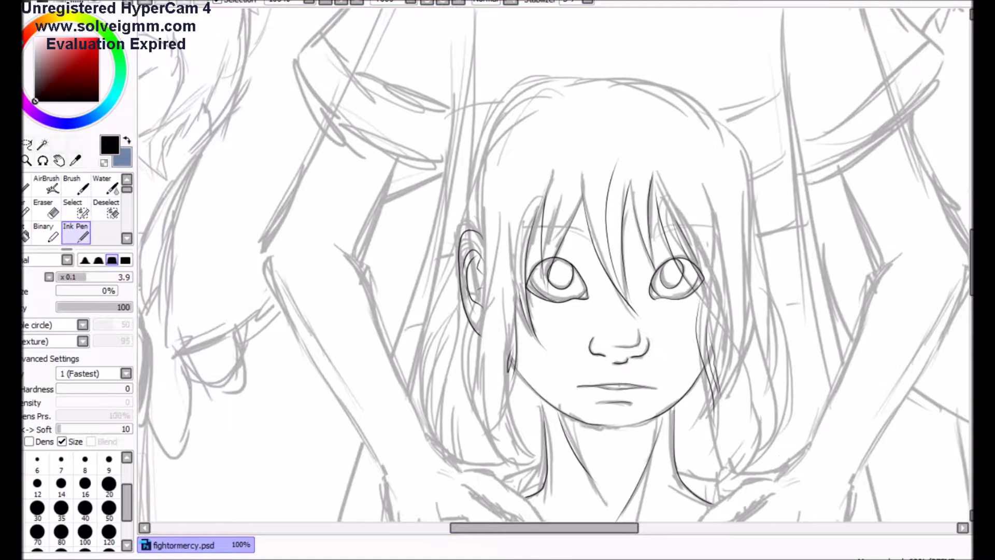
# Step: Ink the outer contour of the front figure's hair from the crown down to the shoulders
pyautogui.moveTo(752, 177); pyautogui.dragTo(740, 458)
pyautogui.moveTo(457, 293); pyautogui.dragTo(444, 452)
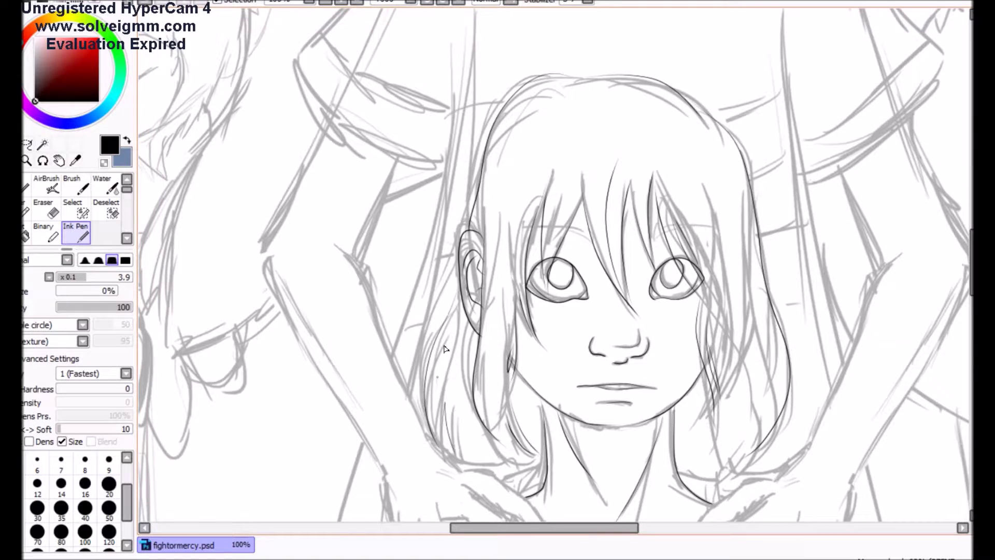
pyautogui.moveTo(772, 329); pyautogui.dragTo(759, 409)
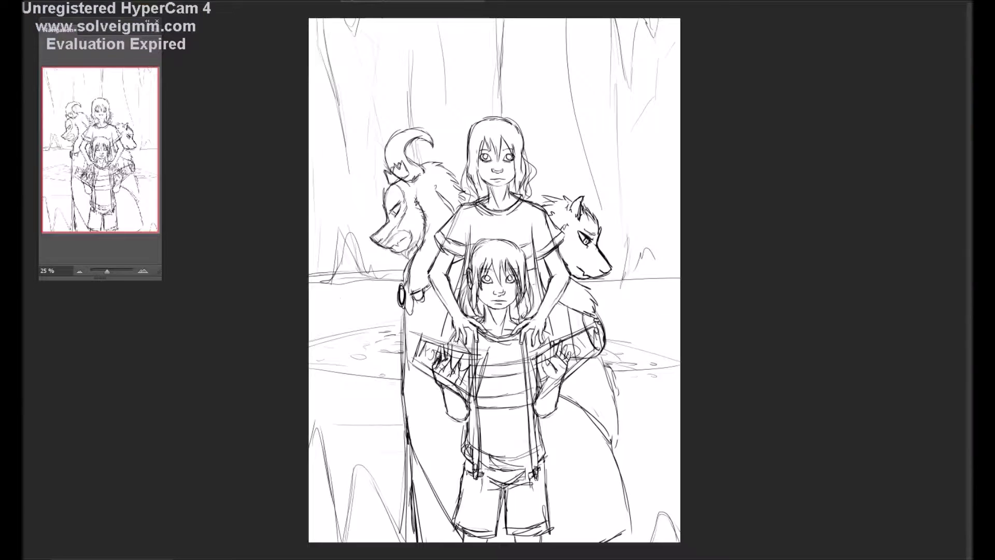
# Step: Switch back to Photoshop, fade the sketch, and create a new layer above it
pyautogui.press('4')
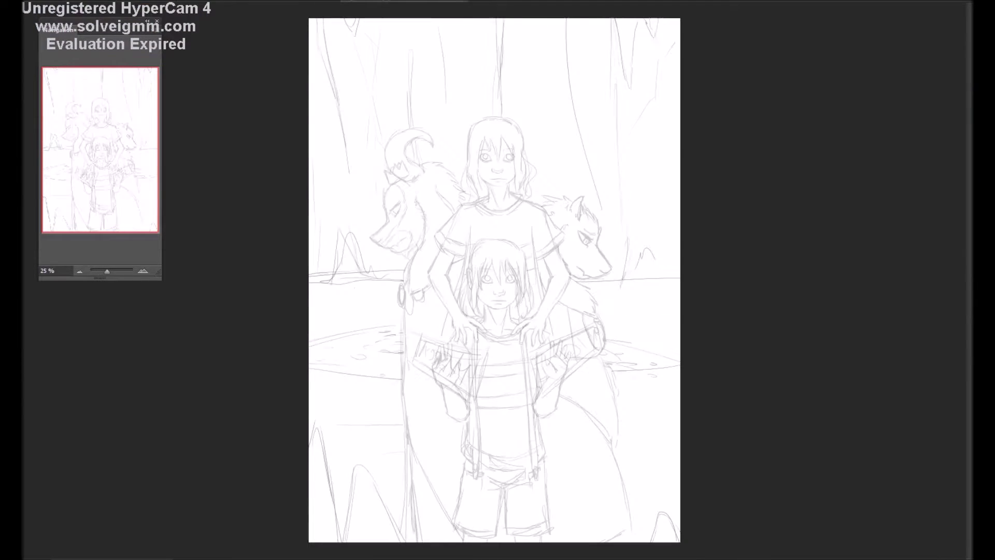
pyautogui.hotkey('ctrl', 'shift', 'n')
pyautogui.press('Return')
pyautogui.scroll(5, 506, 224)
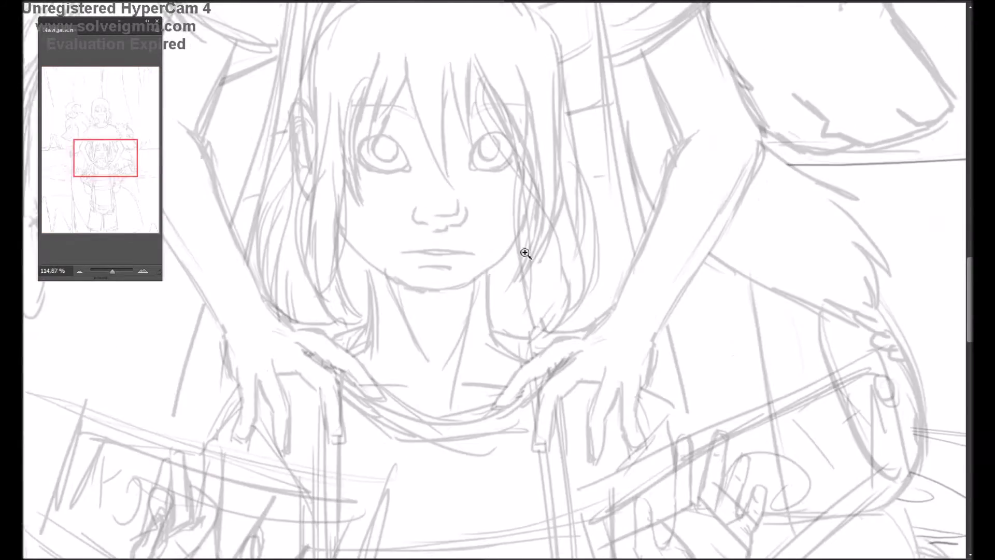
# Step: Test a pale red brush by writing "Spaghetti!" and doodling a grinning face, and undo the marks
pyautogui.scroll(-2, 506, 224)
pyautogui.rightClick(881, 190)
pyautogui.rightClick(836, 257)
pyautogui.moveTo(808, 171); pyautogui.dragTo(767, 270)
pyautogui.hotkey('ctrl', 'z')
pyautogui.rightClick(836, 243)
pyautogui.moveTo(689, 228); pyautogui.dragTo(915, 57)
pyautogui.moveTo(767, 290); pyautogui.dragTo(927, 373)
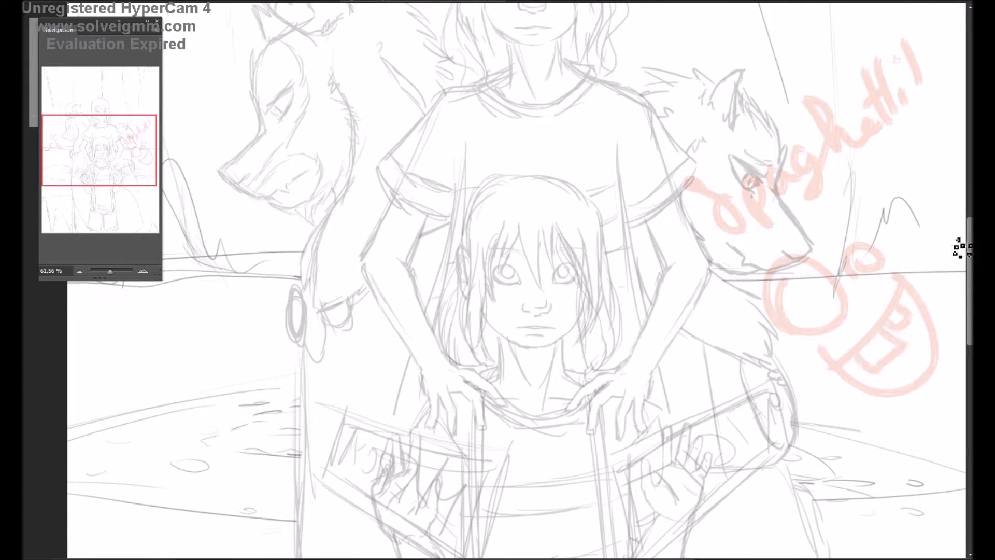
pyautogui.hotkey('ctrl', 'alt', 'z')
pyautogui.hotkey('ctrl', 'alt', 'z')
# Step: Try several preset brushes with broad pale red strokes around Toriel, undoing the test marks
pyautogui.rightClick(958, 249)
pyautogui.scroll(-2, 949, 378)
pyautogui.doubleClick(949, 379)
pyautogui.moveTo(839, 270); pyautogui.dragTo(797, 409)
pyautogui.hotkey('ctrl', 'z')
pyautogui.moveTo(793, 204); pyautogui.dragTo(718, 352)
pyautogui.hotkey('ctrl', 'z')
pyautogui.rightClick(832, 308)
pyautogui.moveTo(778, 269); pyautogui.dragTo(725, 440)
pyautogui.moveTo(953, 270); pyautogui.dragTo(891, 363)
pyautogui.hotkey('ctrl', 'z')
pyautogui.rightClick(888, 290)
pyautogui.click(912, 363)
pyautogui.moveTo(840, 254); pyautogui.dragTo(870, 398)
pyautogui.hotkey('ctrl', 'z')
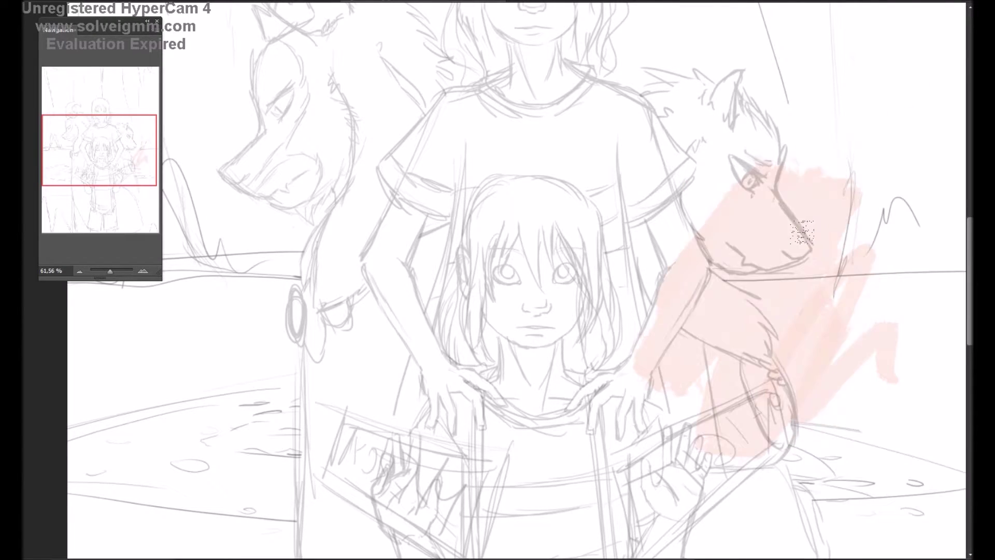
pyautogui.hotkey('ctrl', 'z')
# Step: Test another preset brush, undo its mark, and choose a different brush from the presets
pyautogui.rightClick(816, 324)
pyautogui.scroll(-2, 891, 441)
pyautogui.doubleClick(933, 466)
pyautogui.click(790, 298)
pyautogui.hotkey('ctrl', 'z')
pyautogui.rightClick(819, 362)
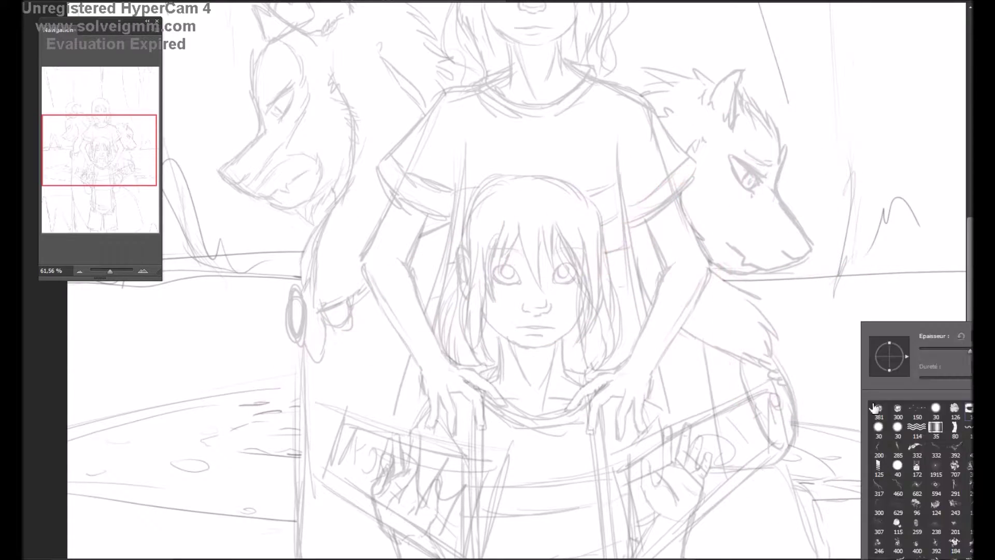
pyautogui.scroll(-2, 950, 530)
pyautogui.doubleClick(881, 441)
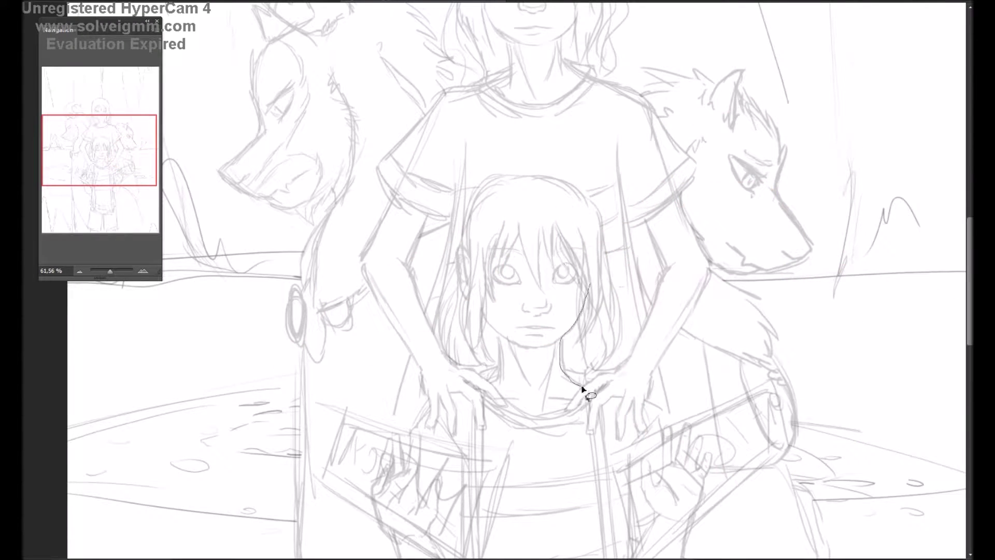
# Step: Select the child's raised hands, forearms and lower legs along the sketch, fill them pale pink, and fill the background grey-teal
pyautogui.scroll(-5, 484, 241)
pyautogui.moveTo(617, 286); pyautogui.dragTo(677, 290)
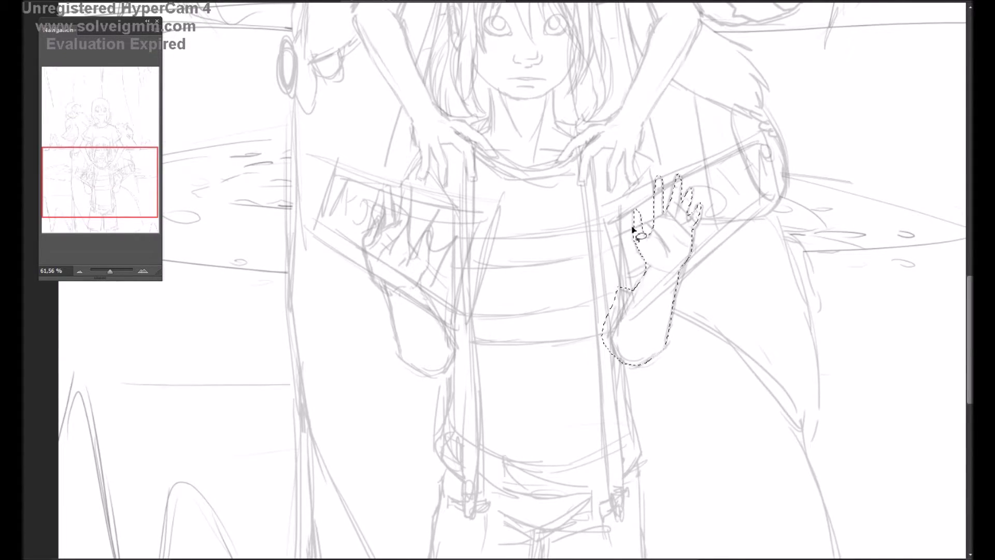
pyautogui.scroll(5, 633, 230)
pyautogui.moveTo(561, 173)
pyautogui.mouseDown()
pyautogui.moveTo(550, 68)
pyautogui.moveTo(515, 173)
pyautogui.mouseUp()
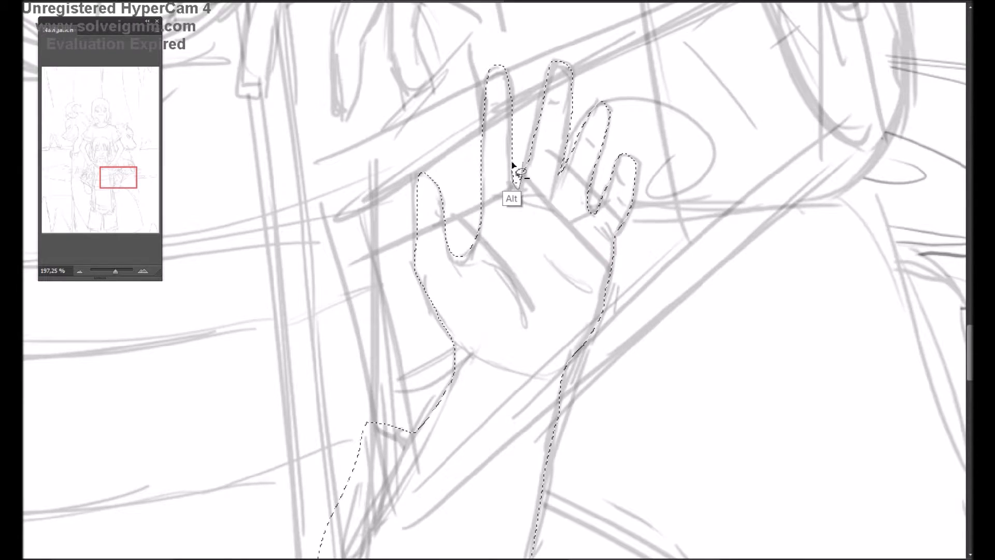
pyautogui.scroll(-3, 371, 337)
pyautogui.moveTo(517, 371)
pyautogui.mouseDown()
pyautogui.moveTo(332, 251)
pyautogui.moveTo(420, 324)
pyautogui.moveTo(555, 324)
pyautogui.mouseUp()
pyautogui.scroll(-6, 611, 366)
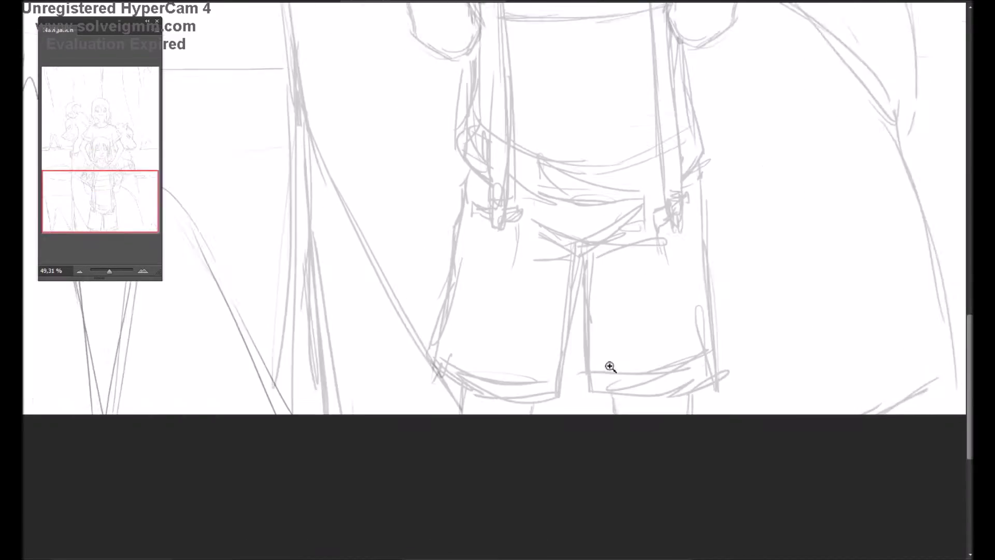
pyautogui.hotkey('alt', 'BackSpace')
pyautogui.hotkey('ctrl', 'BackSpace')
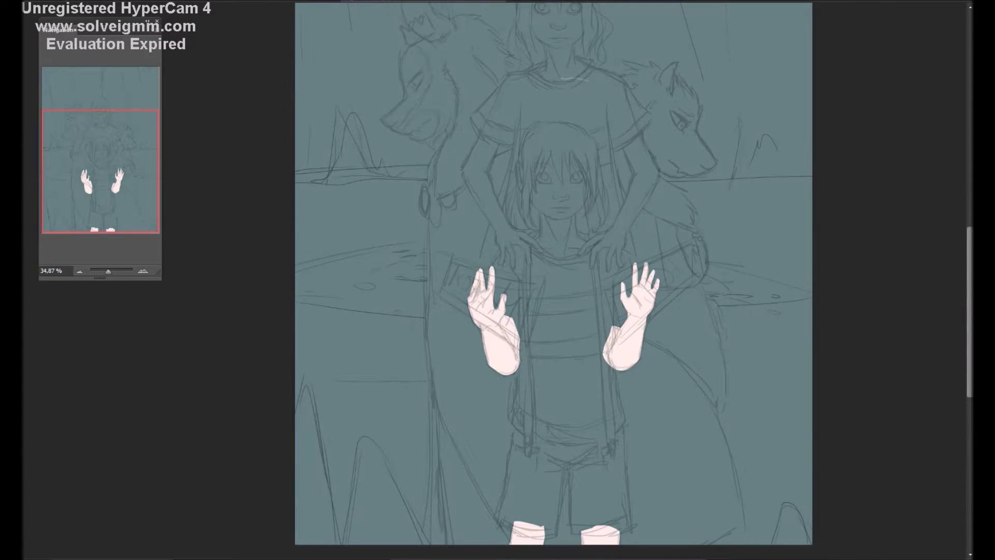
# Step: Select the child's face, ear and neck down to the collar and fill them with the pale pink skin colour
pyautogui.scroll(6, 386, 133)
pyautogui.moveTo(652, 427); pyautogui.dragTo(654, 429)
pyautogui.hotkey('alt', 'BackSpace')
pyautogui.scroll(-8, 519, 328)
pyautogui.scroll(3, 627, 262)
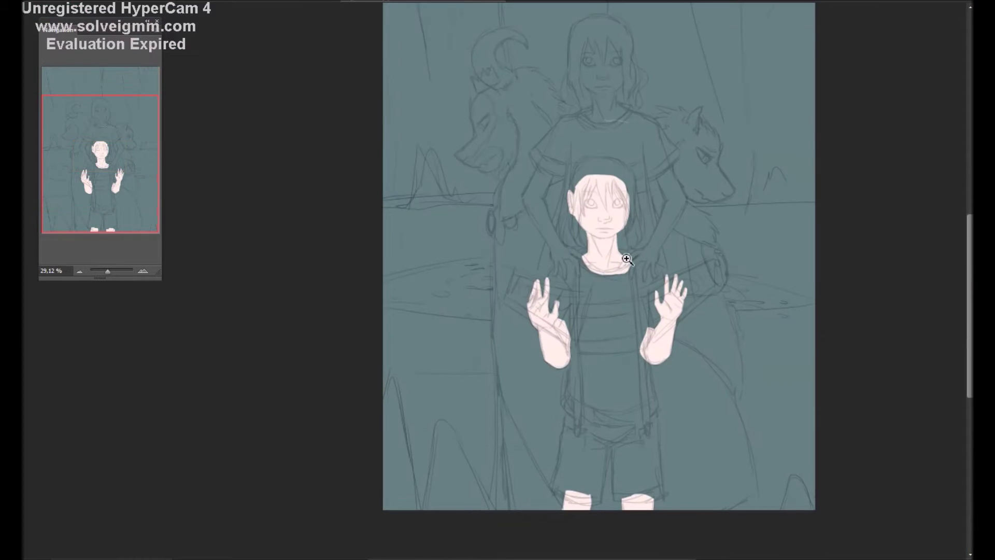
# Step: Lasso the child's shoulder-length hair with its pointed bangs around the ear, fill it brown, and deselect
pyautogui.scroll(4, 618, 295)
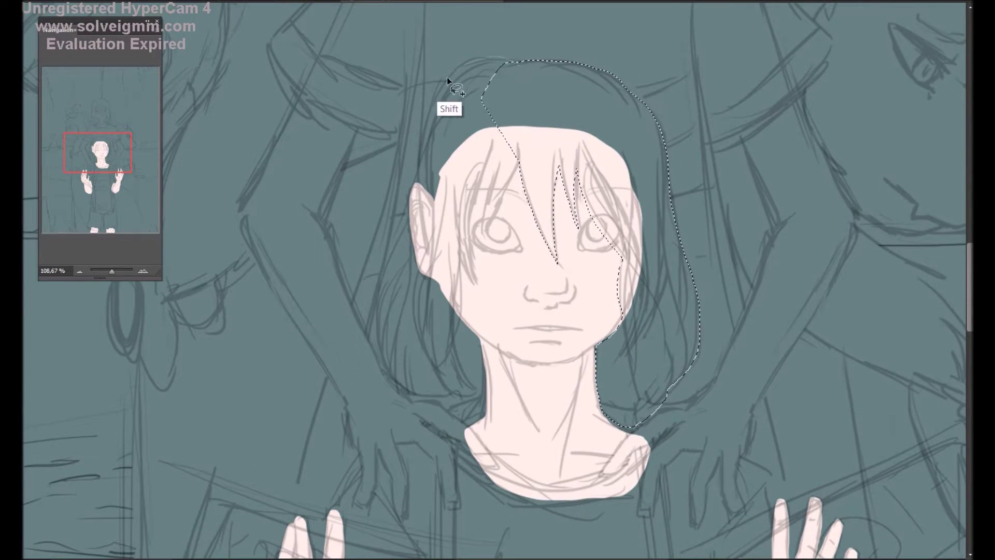
pyautogui.moveTo(447, 76); pyautogui.dragTo(495, 163)
pyautogui.moveTo(536, 180); pyautogui.dragTo(592, 75)
pyautogui.moveTo(541, 309); pyautogui.dragTo(504, 289)
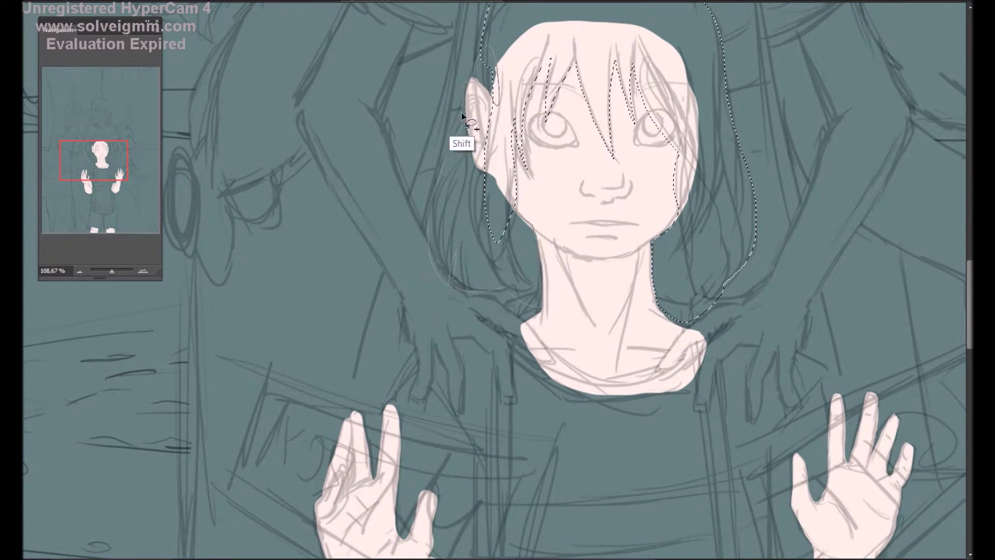
pyautogui.moveTo(473, 80); pyautogui.dragTo(444, 177)
pyautogui.hotkey('alt', 'BackSpace')
pyautogui.hotkey('ctrl', 'd')
pyautogui.scroll(-5, 761, 340)
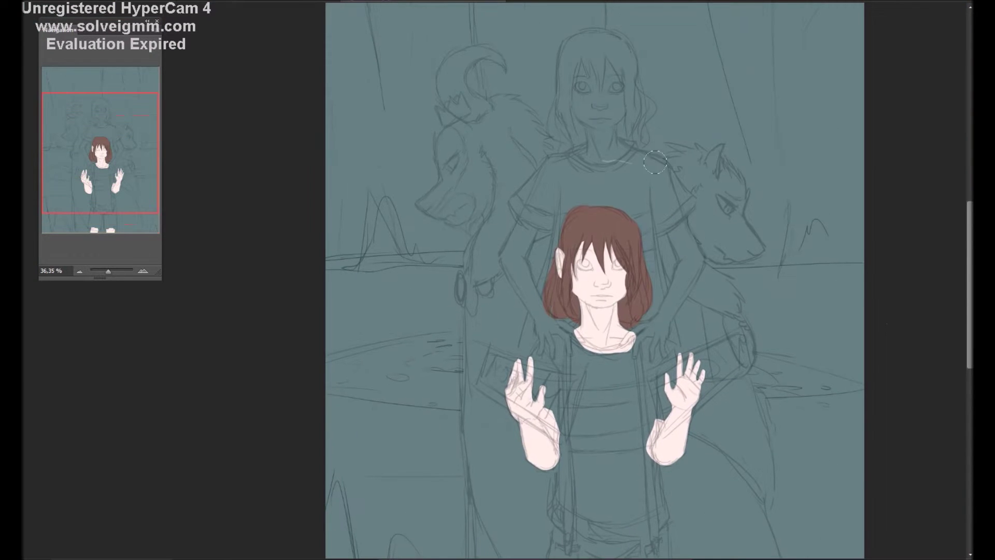
# Step: Hide the other characters' sketches and lasso the main area of the child's T-shirt, from the collar to the sleeves and torso
pyautogui.scroll(3, 629, 359)
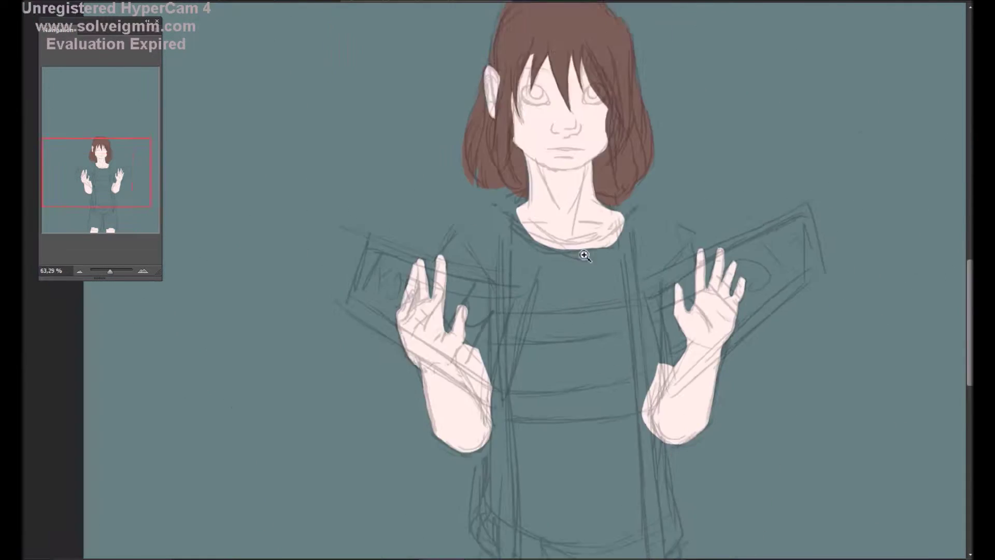
pyautogui.scroll(2, 585, 255)
pyautogui.moveTo(669, 441)
pyautogui.mouseDown()
pyautogui.moveTo(695, 266)
pyautogui.moveTo(613, 186)
pyautogui.moveTo(638, 166)
pyautogui.mouseUp()
pyautogui.scroll(-4, 695, 266)
pyautogui.scroll(4, 613, 187)
pyautogui.hscroll(-3, 613, 186)
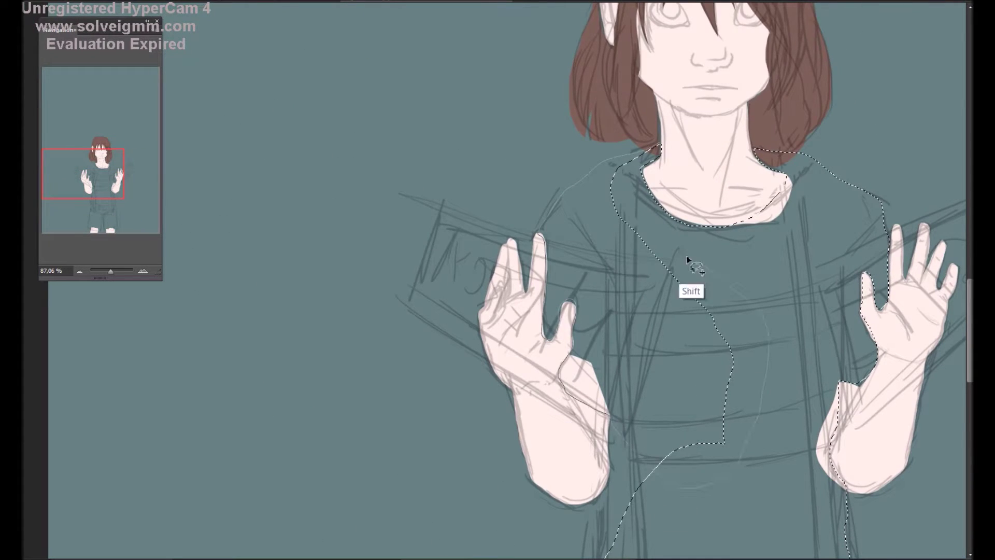
# Step: Refine the T-shirt selection at the shoulder and sleeve, cutting out the fingers of the hand on the image's left
pyautogui.scroll(-4, 673, 339)
pyautogui.scroll(3, 589, 328)
pyautogui.scroll(5, 584, 241)
pyautogui.scroll(3, 523, 282)
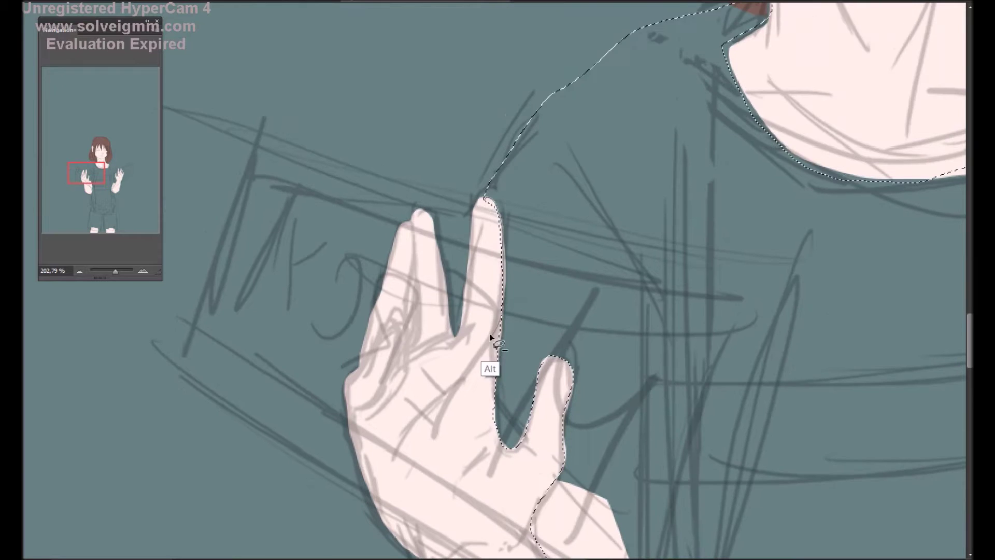
pyautogui.scroll(2, 396, 355)
pyautogui.hscroll(1, 397, 355)
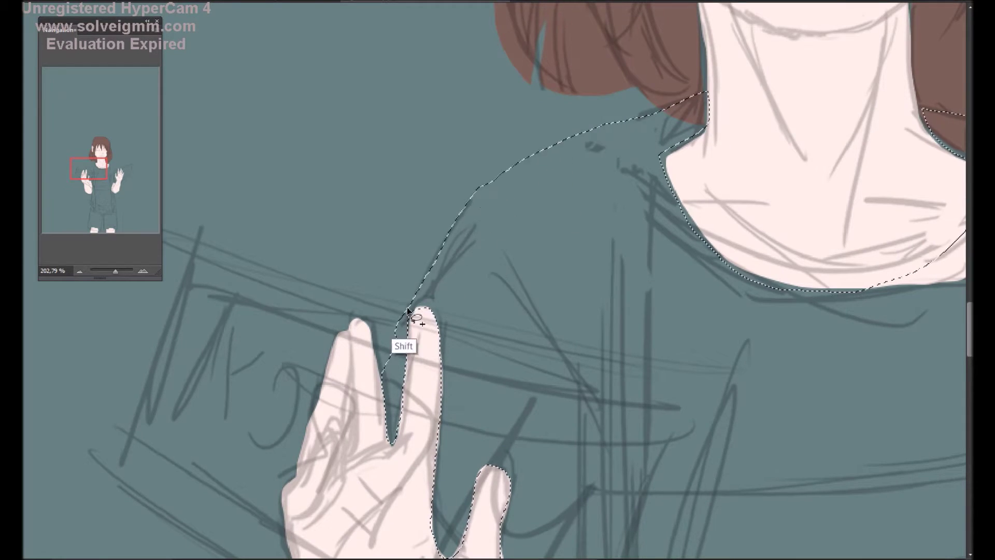
# Step: Refine the shirt selection around the other hand, arm and lower side of the torso, and fill the T-shirt purple
pyautogui.hscroll(3, 444, 160)
pyautogui.scroll(-1, 445, 160)
pyautogui.hscroll(2, 449, 342)
pyautogui.scroll(2, 449, 342)
pyautogui.press('super')
pyautogui.press('super')
pyautogui.hscroll(3, 569, 288)
pyautogui.scroll(-1, 569, 288)
pyautogui.scroll(-3, 629, 233)
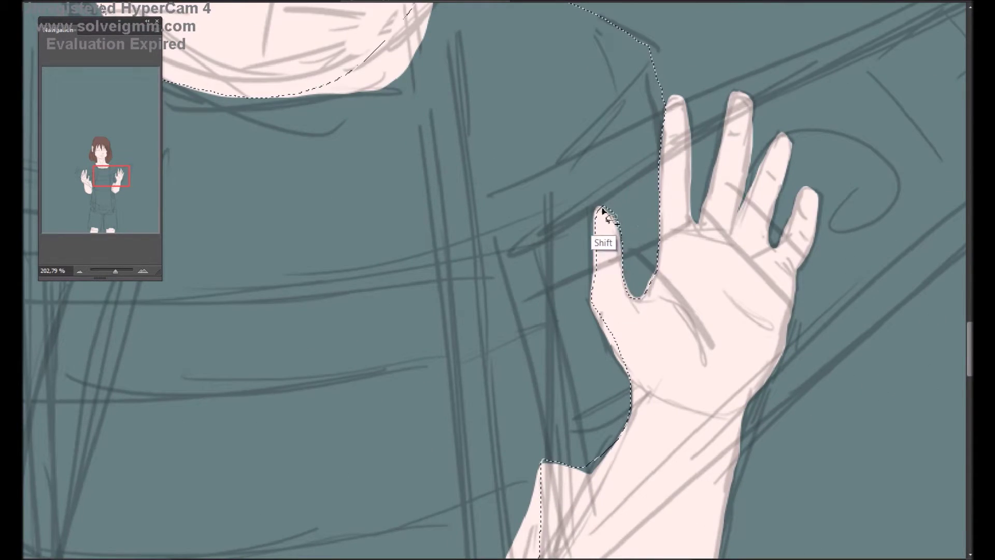
pyautogui.scroll(-3, 609, 210)
pyautogui.scroll(-3, 610, 330)
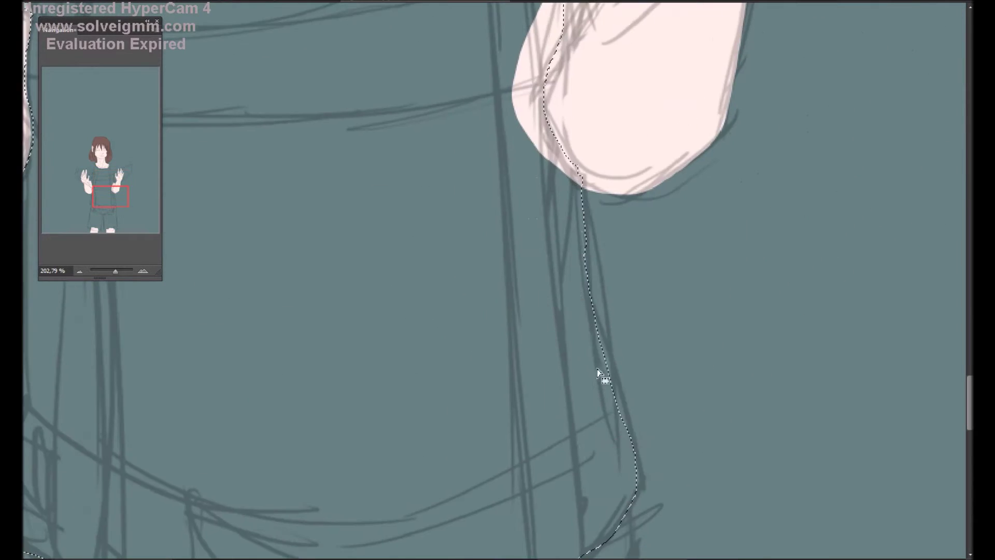
pyautogui.scroll(-5, 600, 373)
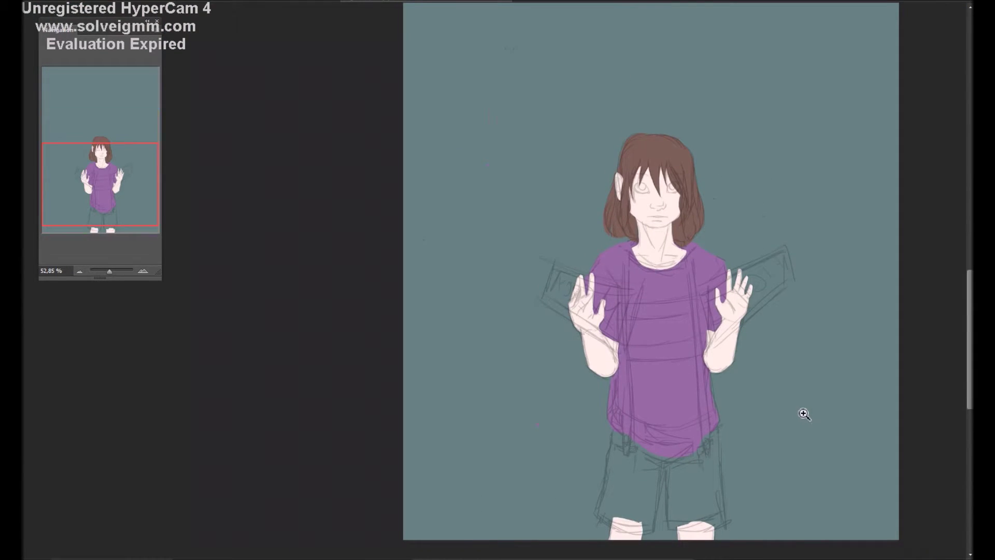
# Step: Lasso bands at both sleeve hems and around the neckline of the purple T-shirt, excluding the skin
pyautogui.scroll(5, 601, 321)
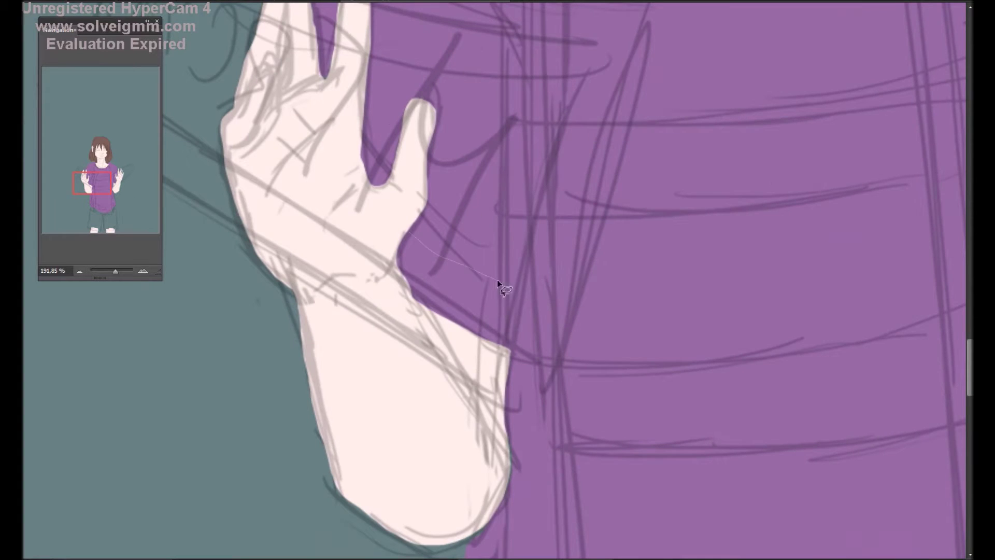
pyautogui.hscroll(10, 510, 342)
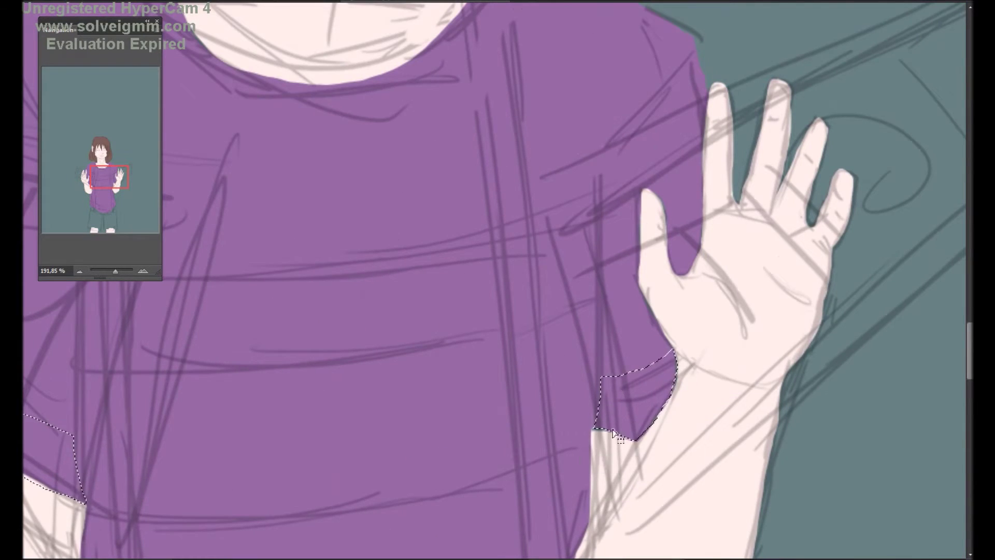
pyautogui.hscroll(-8, 699, 202)
pyautogui.scroll(5, 699, 202)
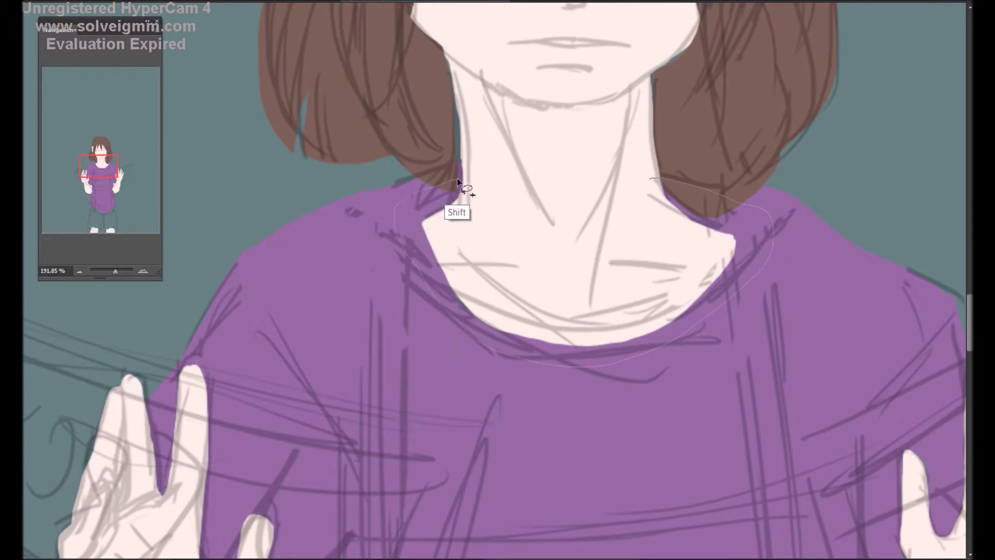
pyautogui.click(666, 194)
pyautogui.scroll(3, 666, 195)
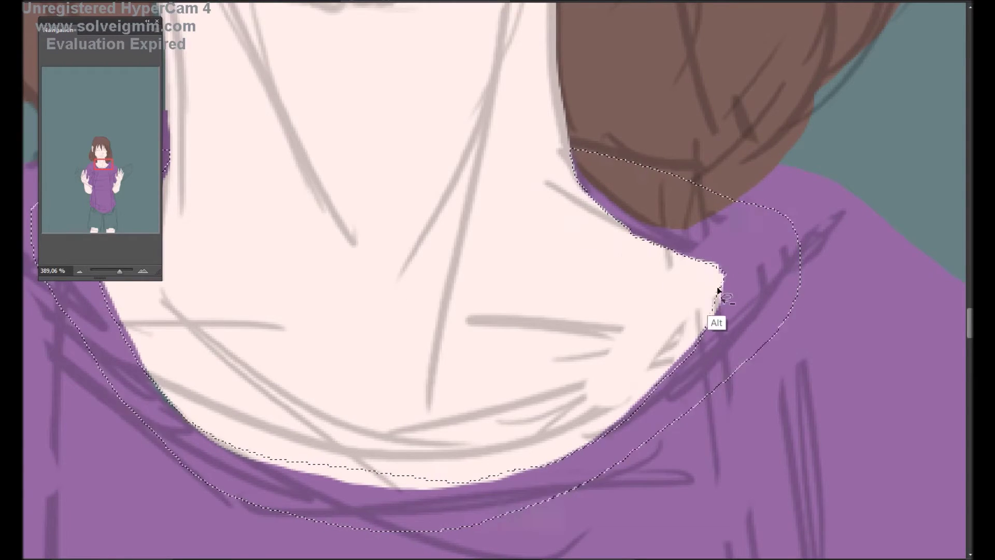
# Step: Add the shirt's bottom hem and two horizontal chest stripes to the selection and fill all the bands magenta
pyautogui.hscroll(-8, 566, 428)
pyautogui.scroll(-4, 455, 216)
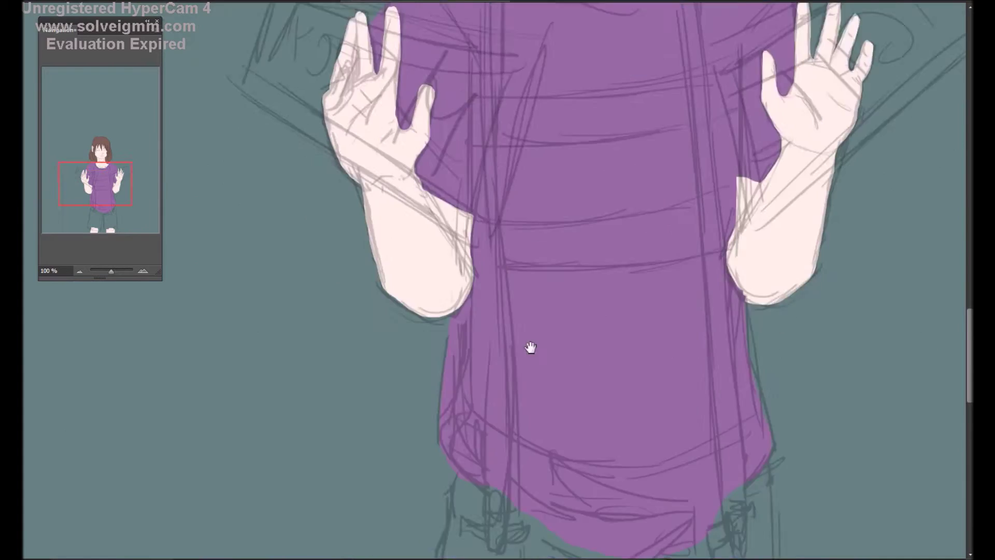
pyautogui.scroll(-4, 530, 346)
pyautogui.scroll(5, 684, 149)
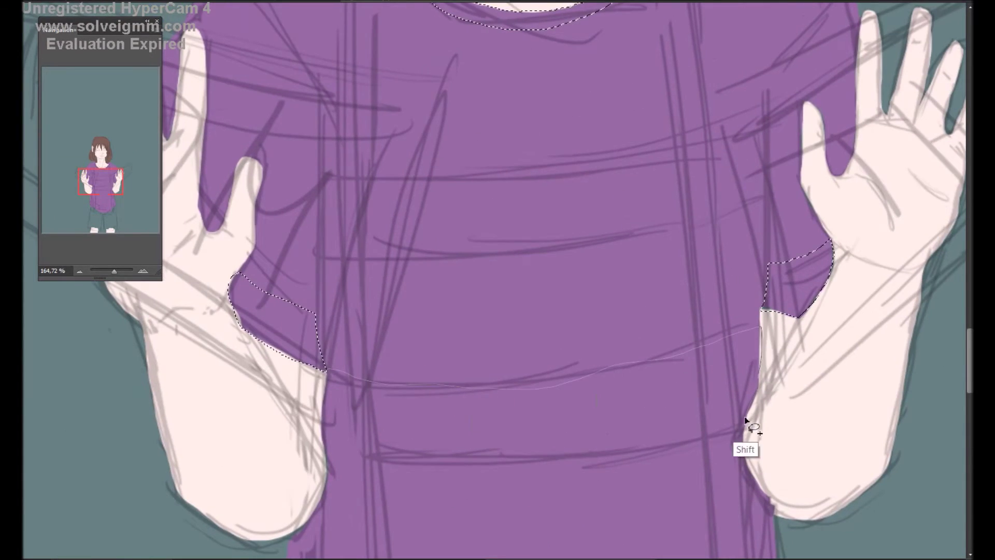
pyautogui.scroll(-6, 416, 266)
pyautogui.hotkey('alt', 'BackSpace')
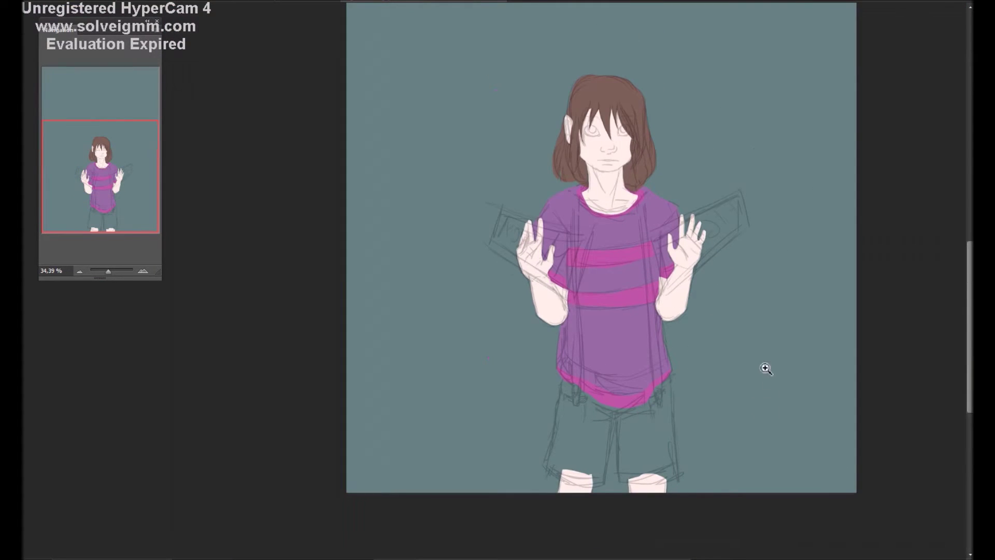
# Step: Lasso the child's shorts below the shirt hem, subtract the shirt overlap, fill them blue, and deselect
pyautogui.scroll(3, 696, 374)
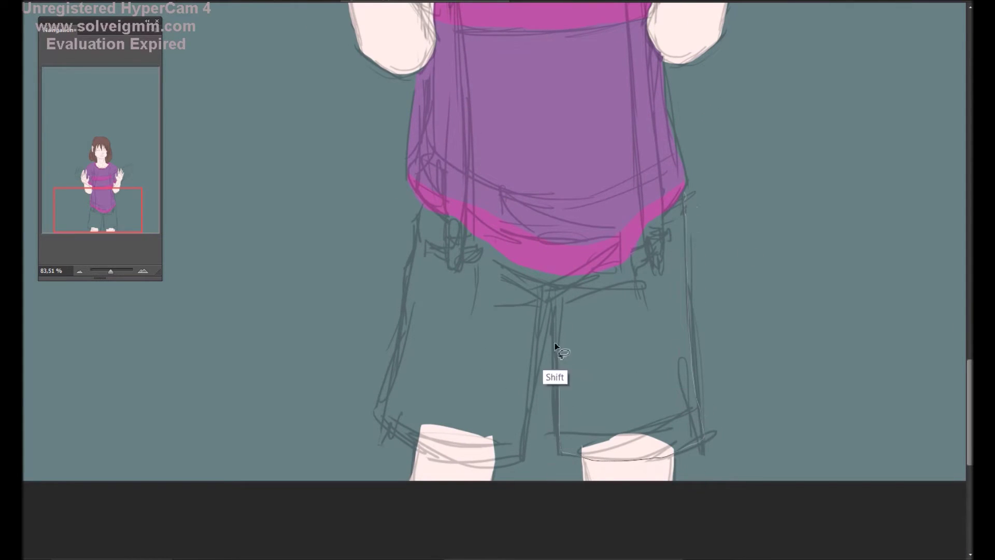
pyautogui.moveTo(419, 413); pyautogui.dragTo(614, 247)
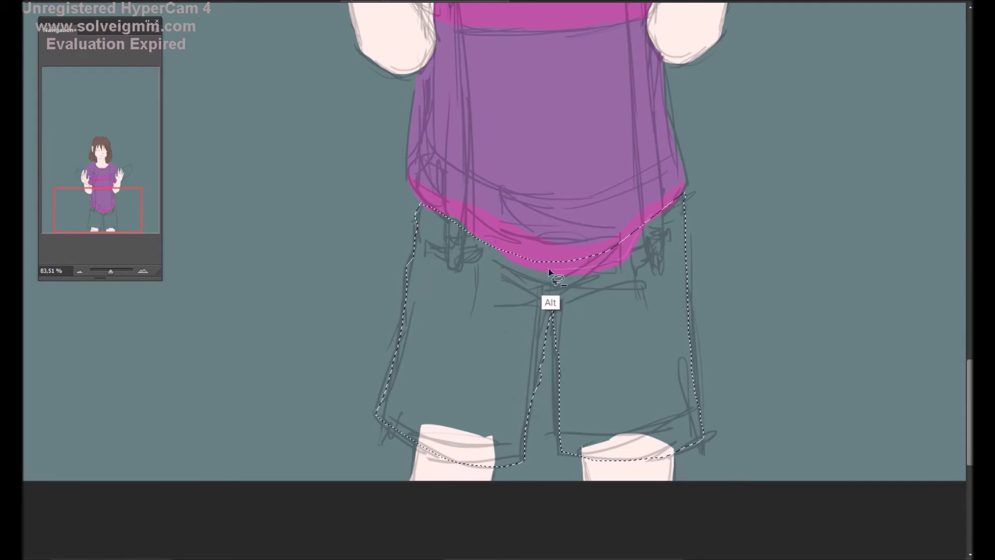
pyautogui.hotkey('alt', 'BackSpace')
pyautogui.hotkey('ctrl', 'd')
pyautogui.scroll(-4, 645, 317)
# Step: Create a new layer named "white eye", select both of the child's eyes, fill them white, and deselect
pyautogui.hotkey('ctrl', 'shift', 'n')
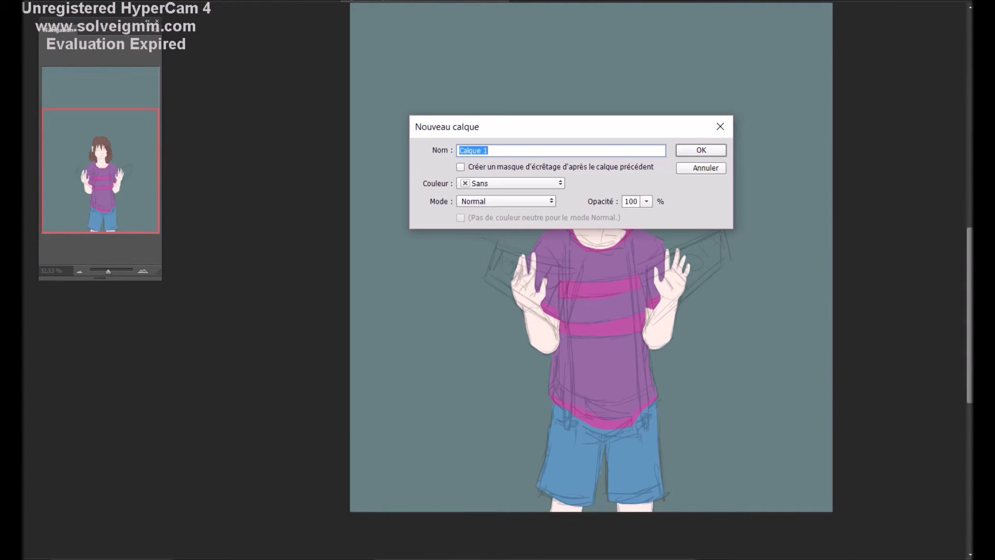
pyautogui.write('white eye')
pyautogui.press('Return')
pyautogui.scroll(5, 624, 205)
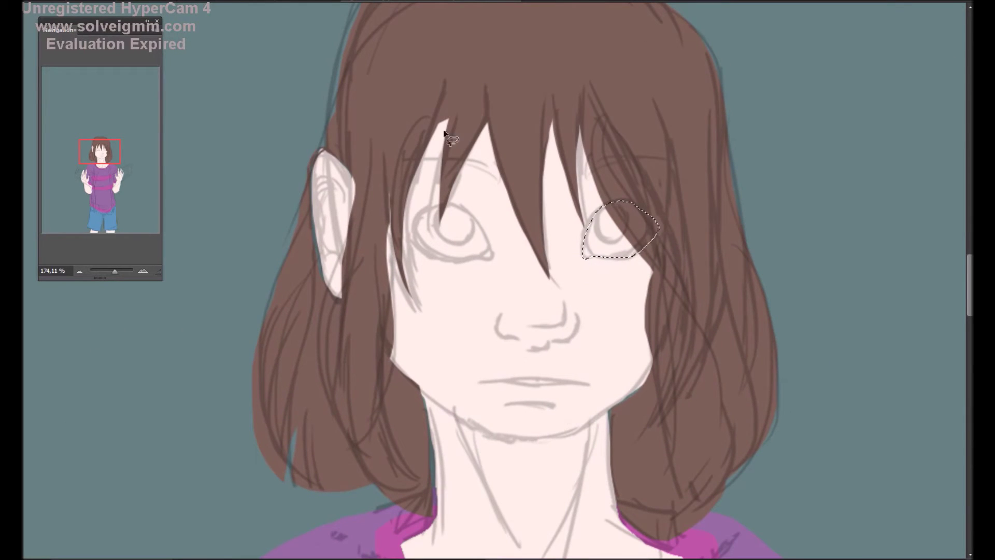
pyautogui.hotkey('alt', 'BackSpace')
pyautogui.hotkey('ctrl', 'd')
# Step: Create another new layer named "red stripes"
pyautogui.scroll(-3, 615, 373)
pyautogui.scroll(-3, 615, 373)
pyautogui.hotkey('ctrl', 'shift', 'n')
pyautogui.write('red stripes')
pyautogui.press('Return')
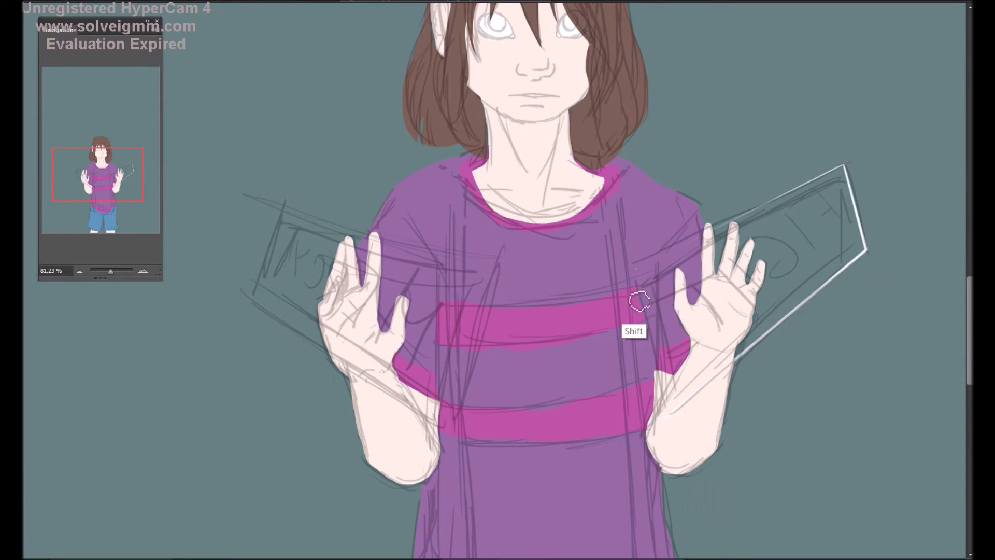
# Step: Draw double orange frames with straight brush lines along the sketched four-sided panels at both of the child's hands
pyautogui.rightClick(640, 277)
pyautogui.click(672, 417)
pyautogui.keyDown('shift'); pyautogui.click(630, 267); pyautogui.keyUp('shift')
pyautogui.keyDown('shift'); pyautogui.click(842, 164); pyautogui.keyUp('shift')
pyautogui.keyDown('shift'); pyautogui.click(869, 251); pyautogui.keyUp('shift')
pyautogui.keyDown('shift'); pyautogui.click(672, 417); pyautogui.keyUp('shift')
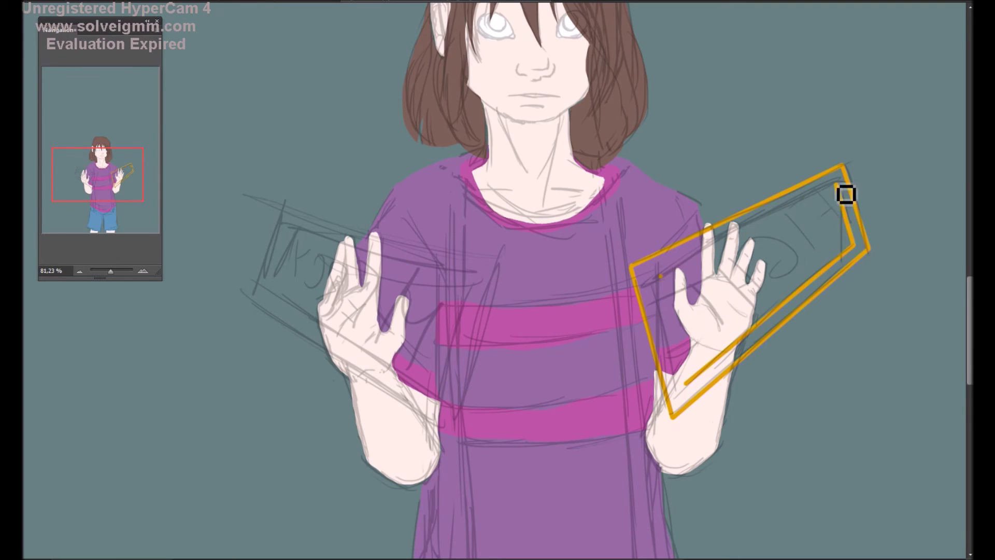
pyautogui.click(317, 435)
pyautogui.hotkey('ctrl', '-')
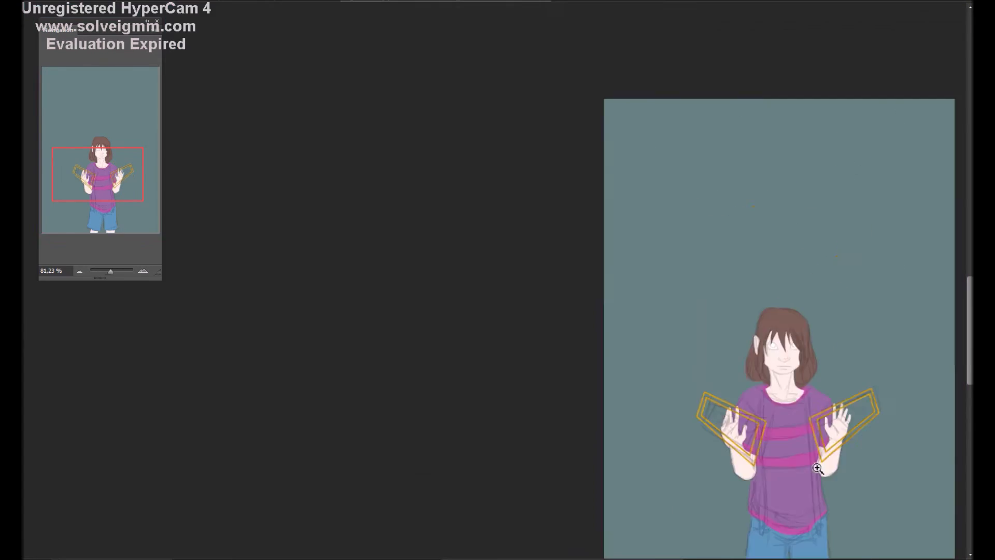